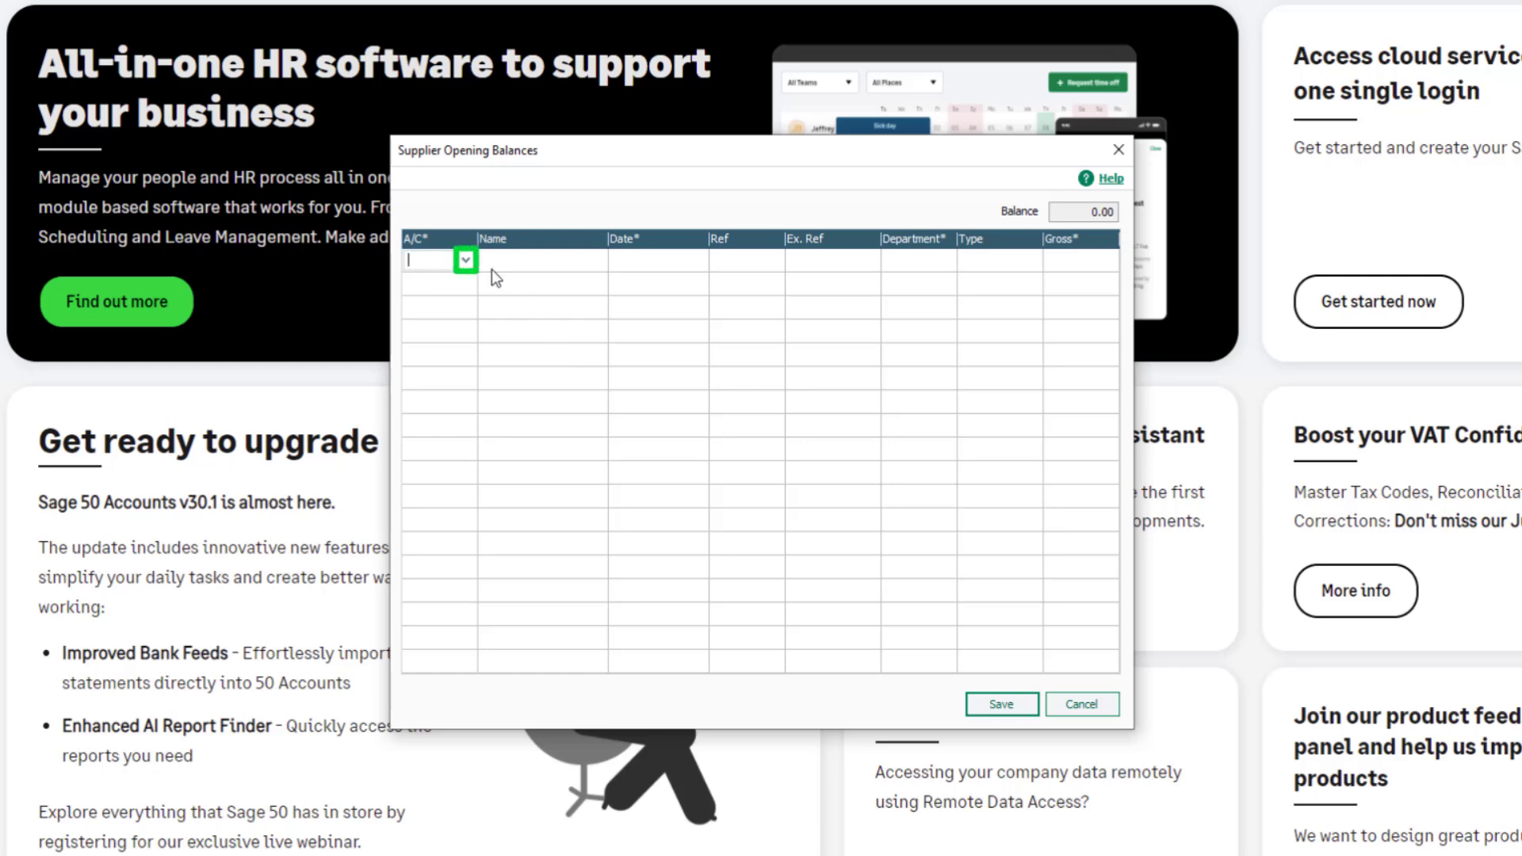
# Step: Start an opening balance line for supplier AAA Paper Products with reference 4267 and extra reference 97
pyautogui.click(466, 261)
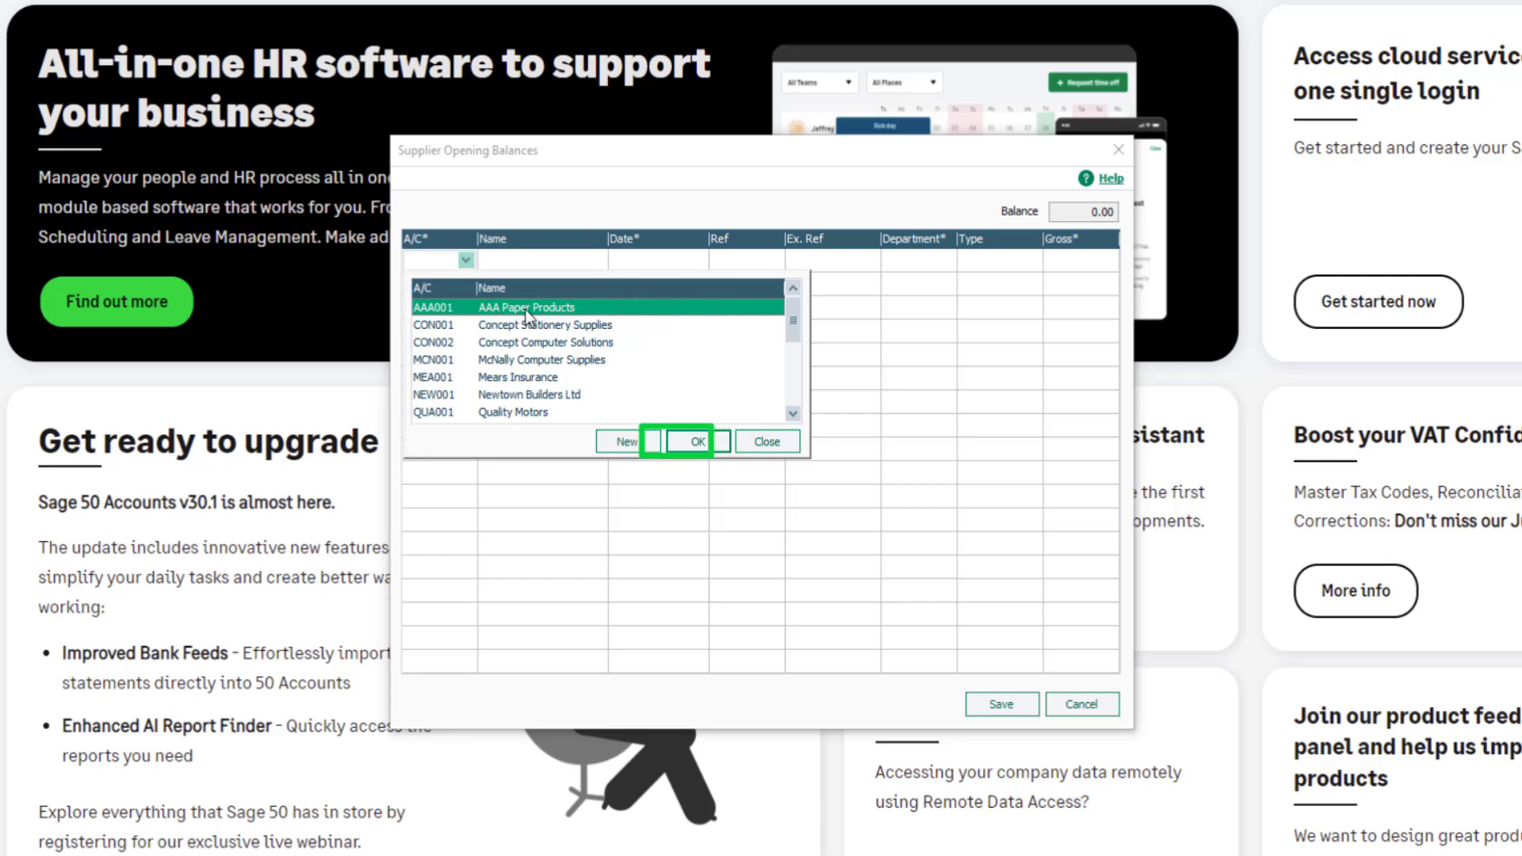
pyautogui.click(704, 438)
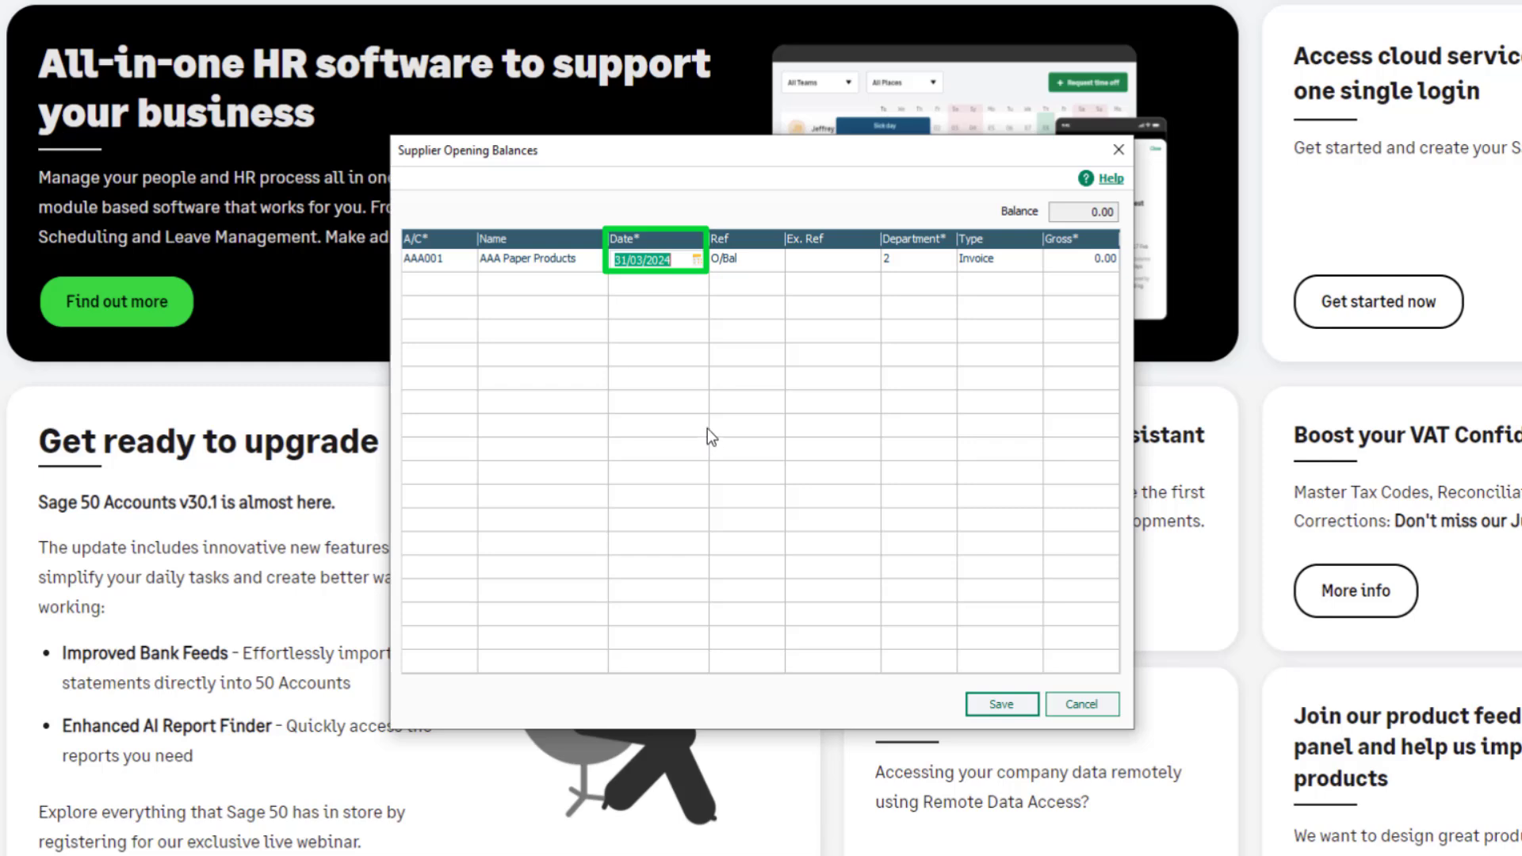
pyautogui.click(775, 260)
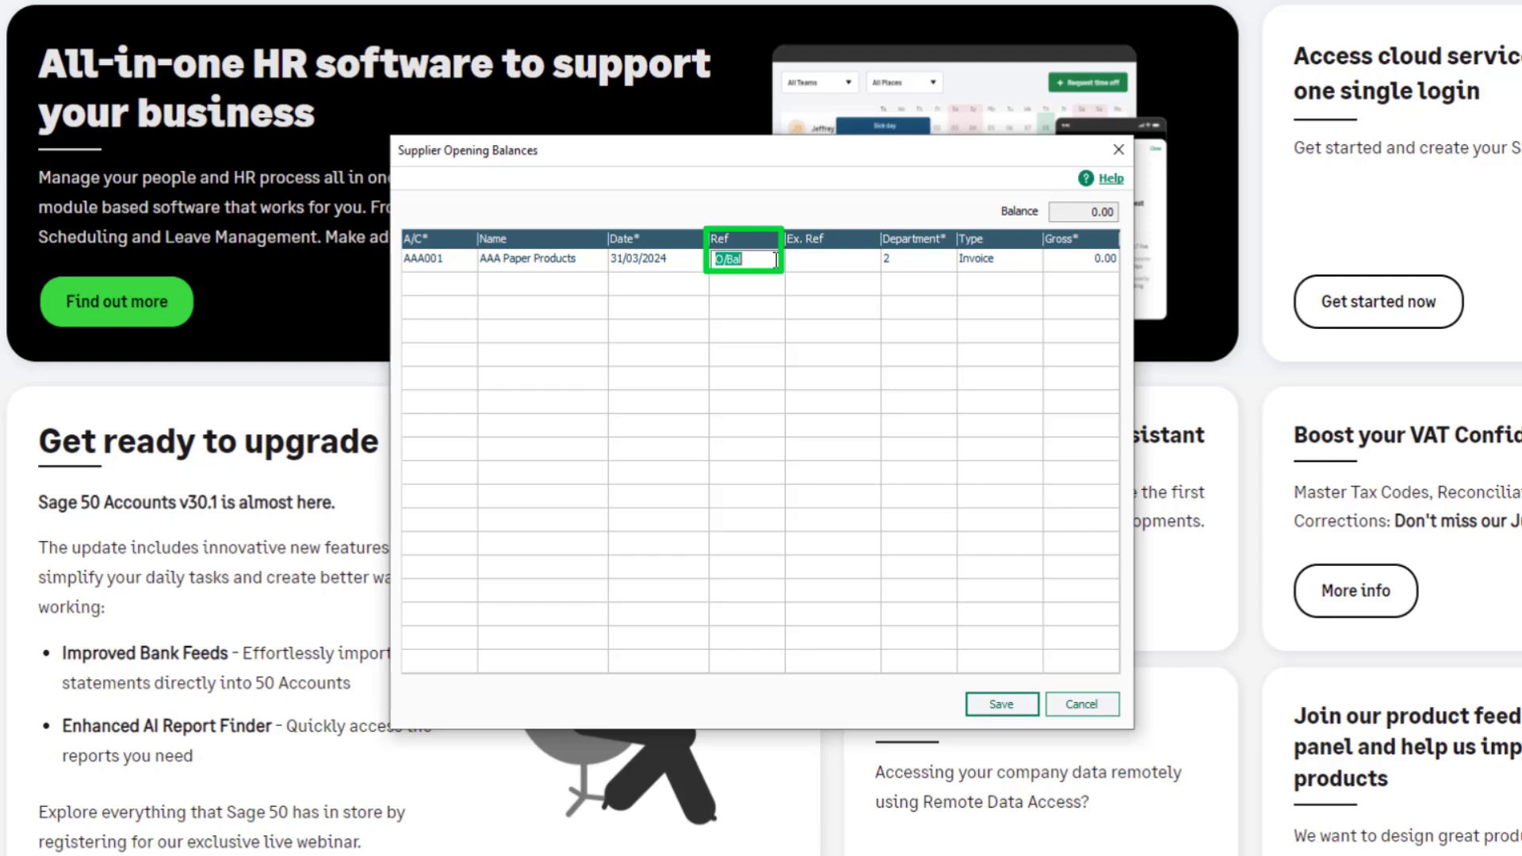
pyautogui.write('4267')
pyautogui.press('Tab')
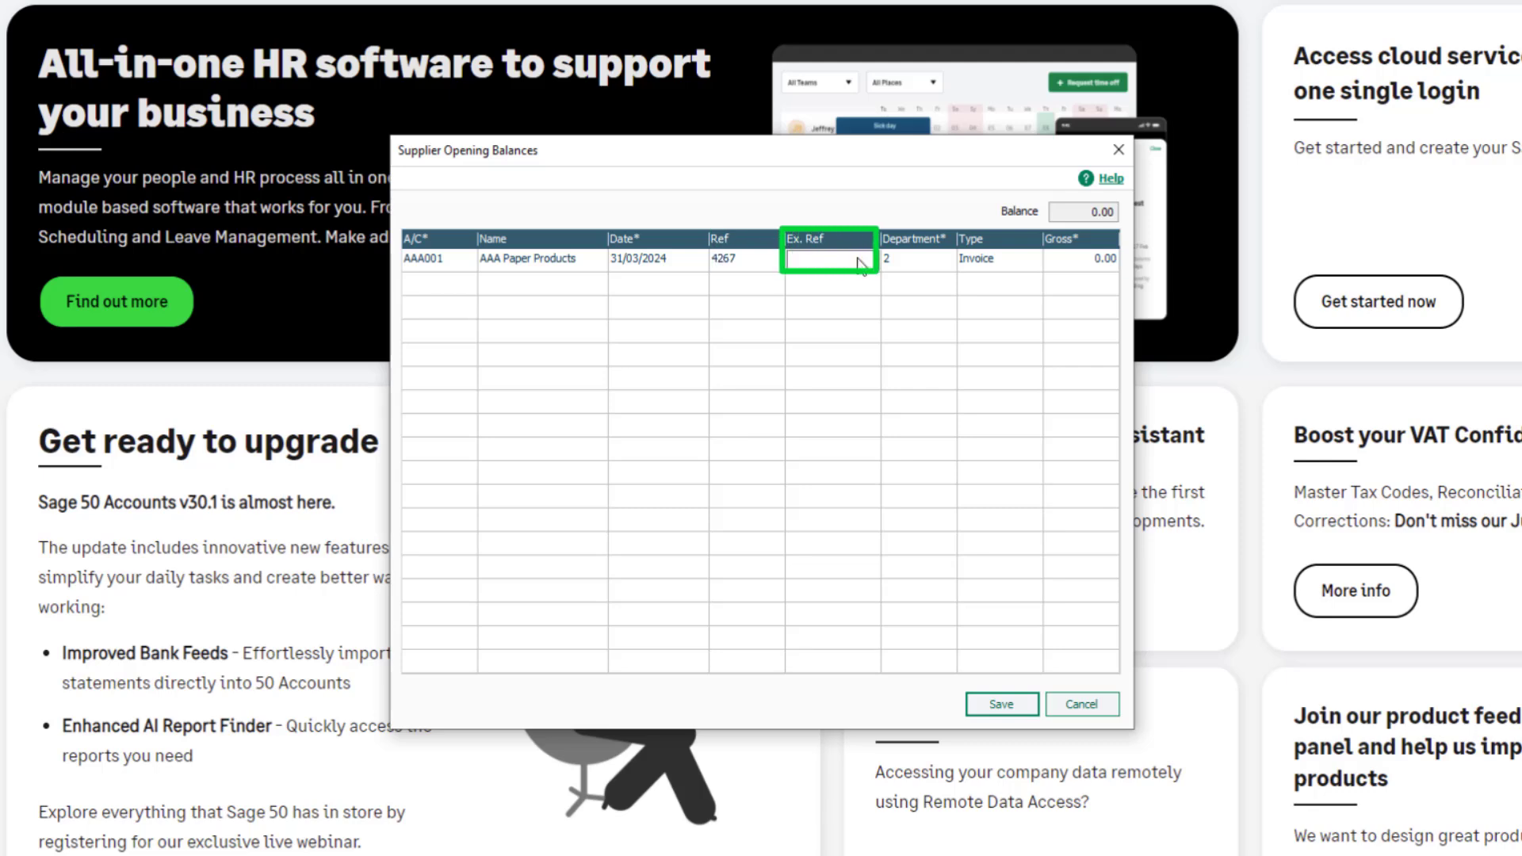
pyautogui.write('97')
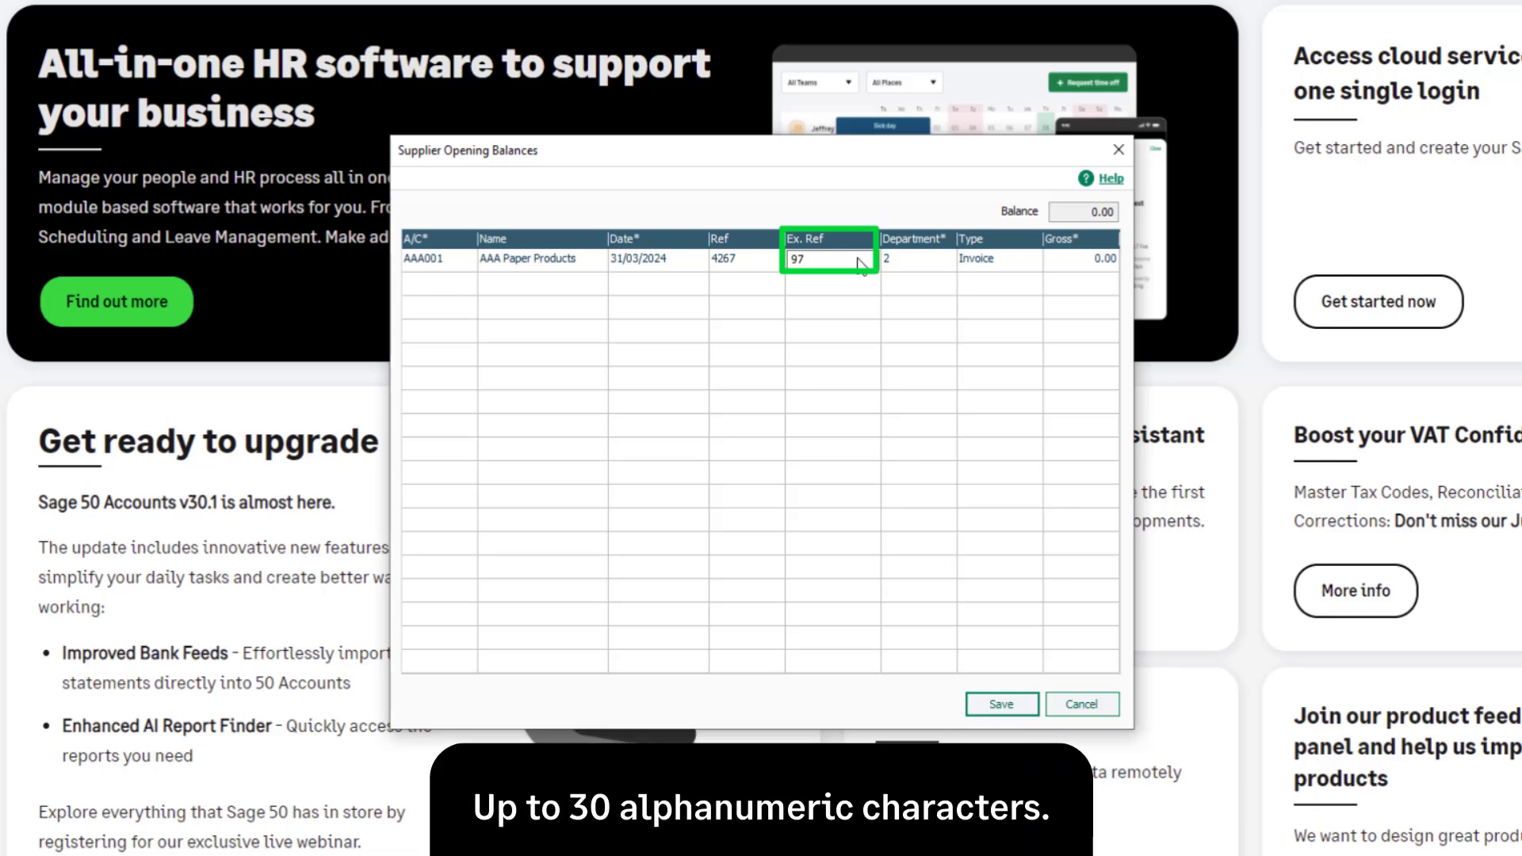
# Step: Complete the AAA Paper Products line with department 2, type Invoice and a gross amount of 30.00
pyautogui.click(945, 260)
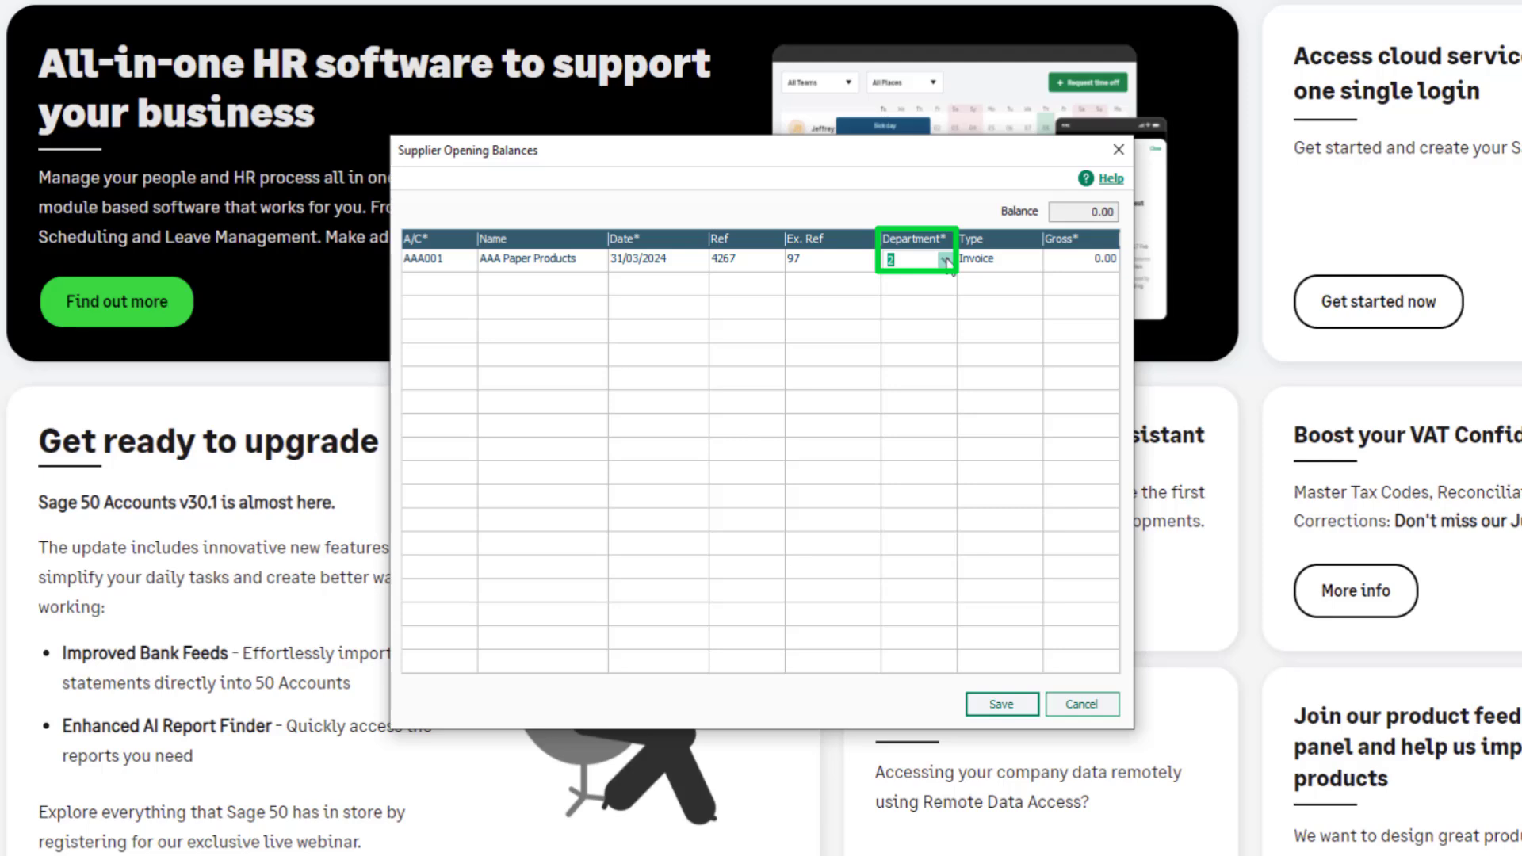
pyautogui.click(946, 260)
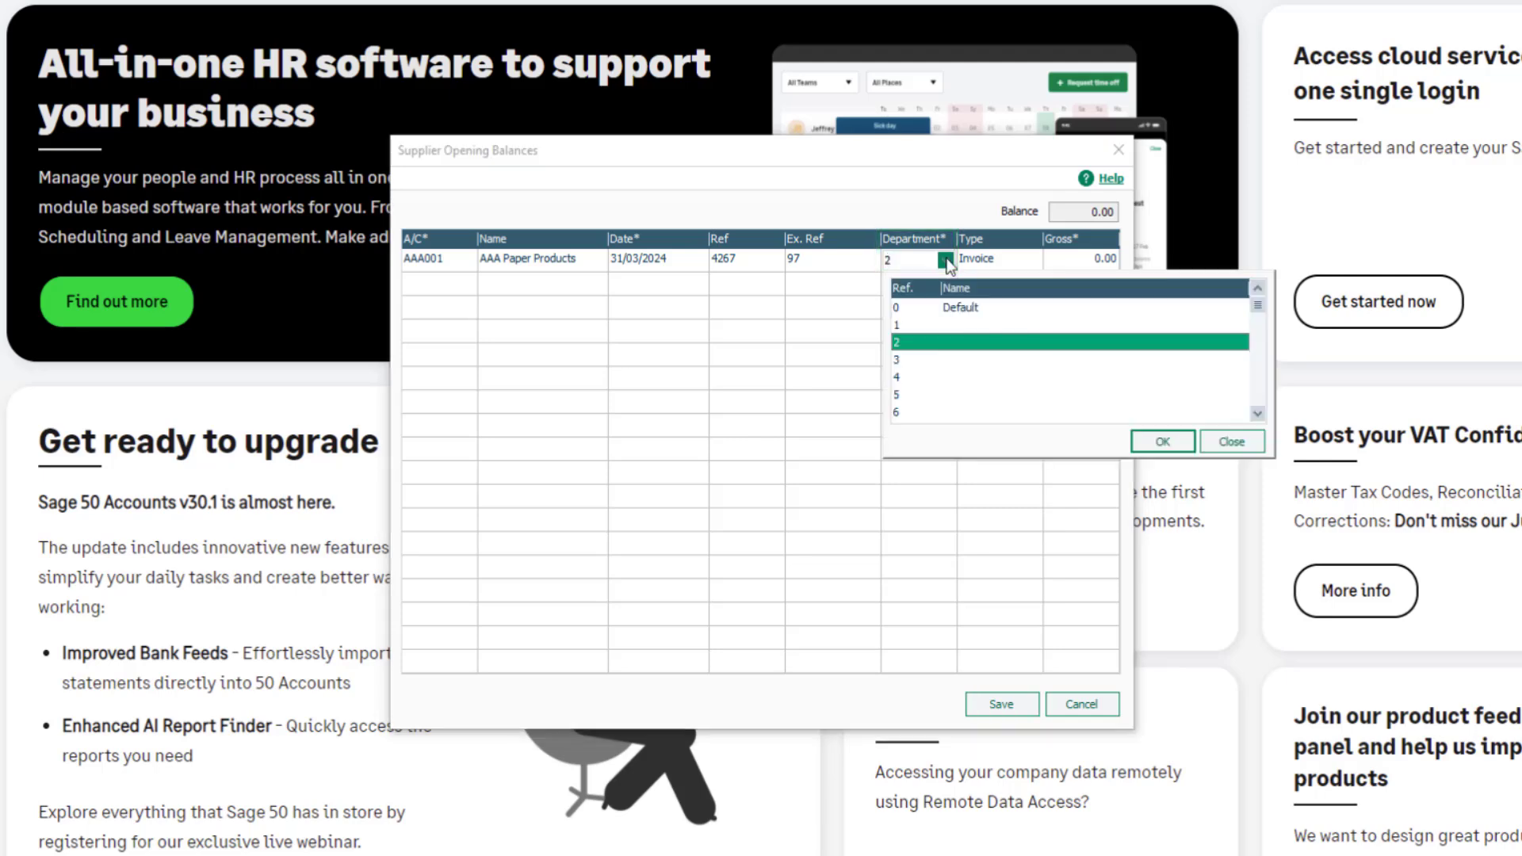
pyautogui.click(946, 261)
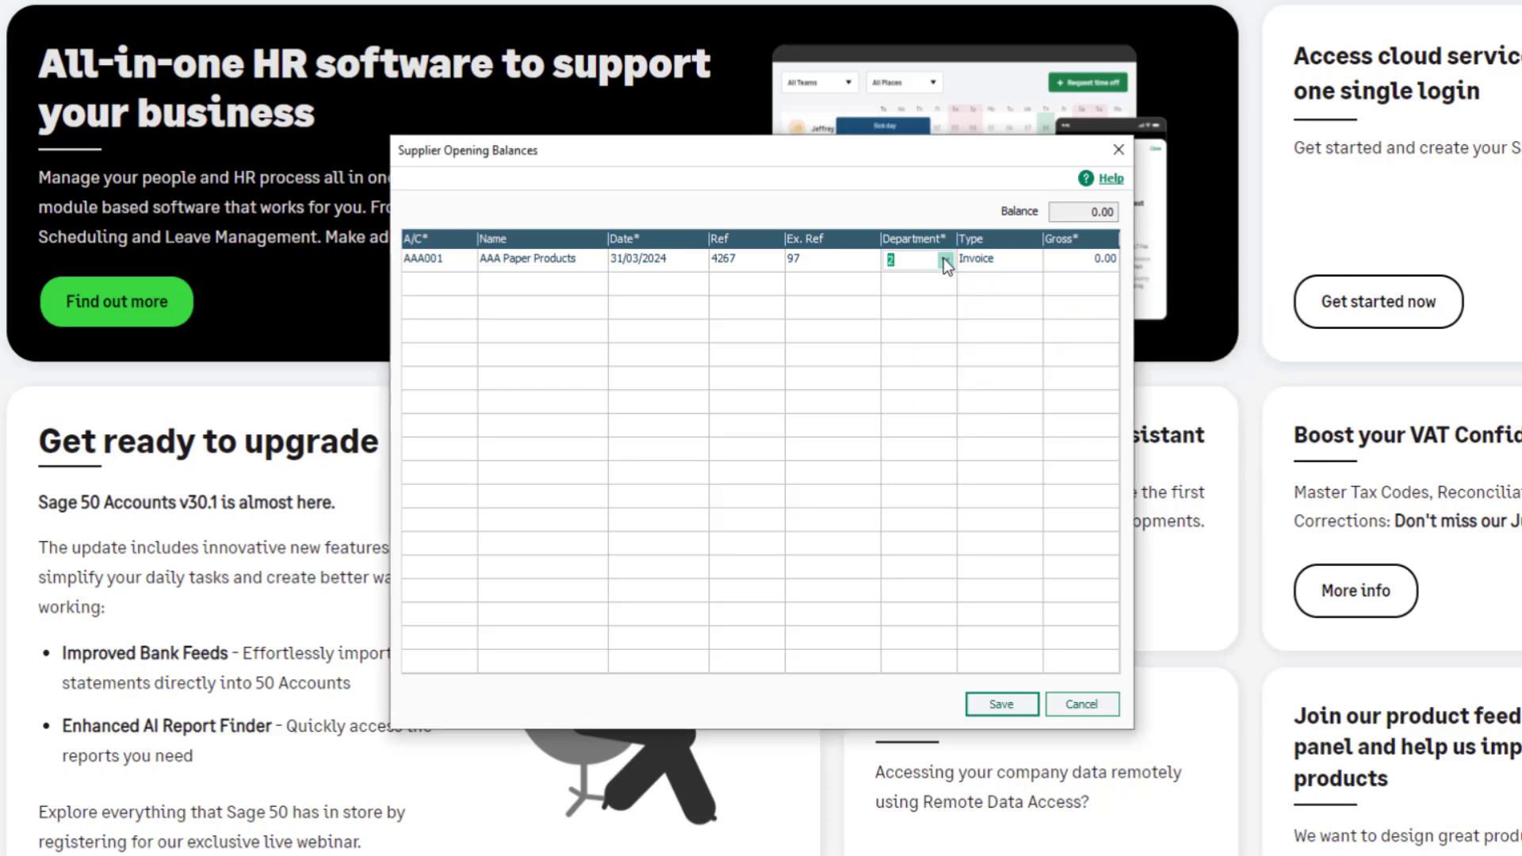
pyautogui.click(1026, 264)
pyautogui.click(1033, 262)
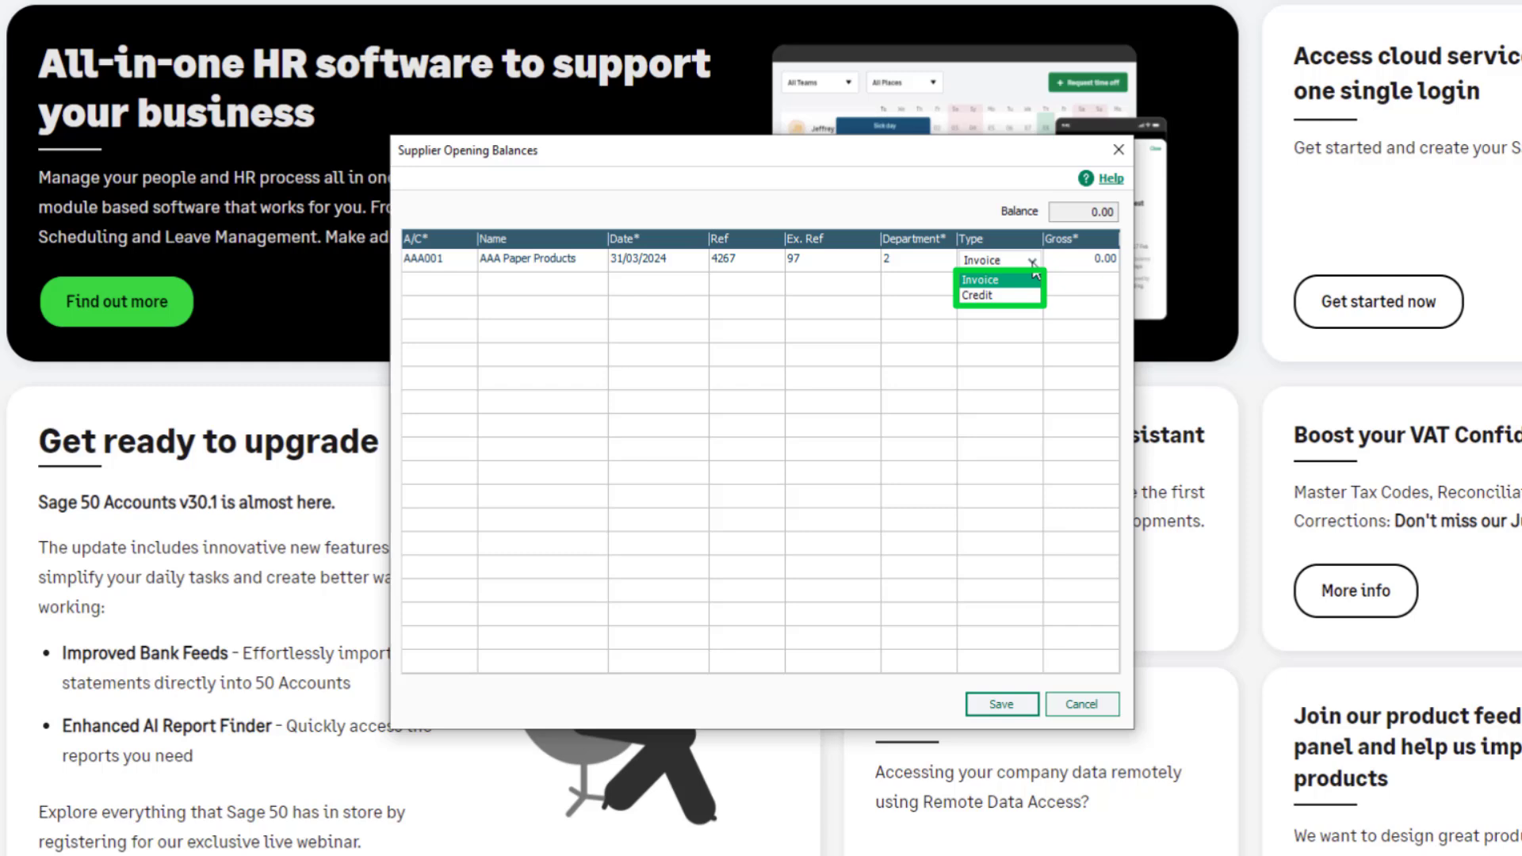
pyautogui.click(1023, 281)
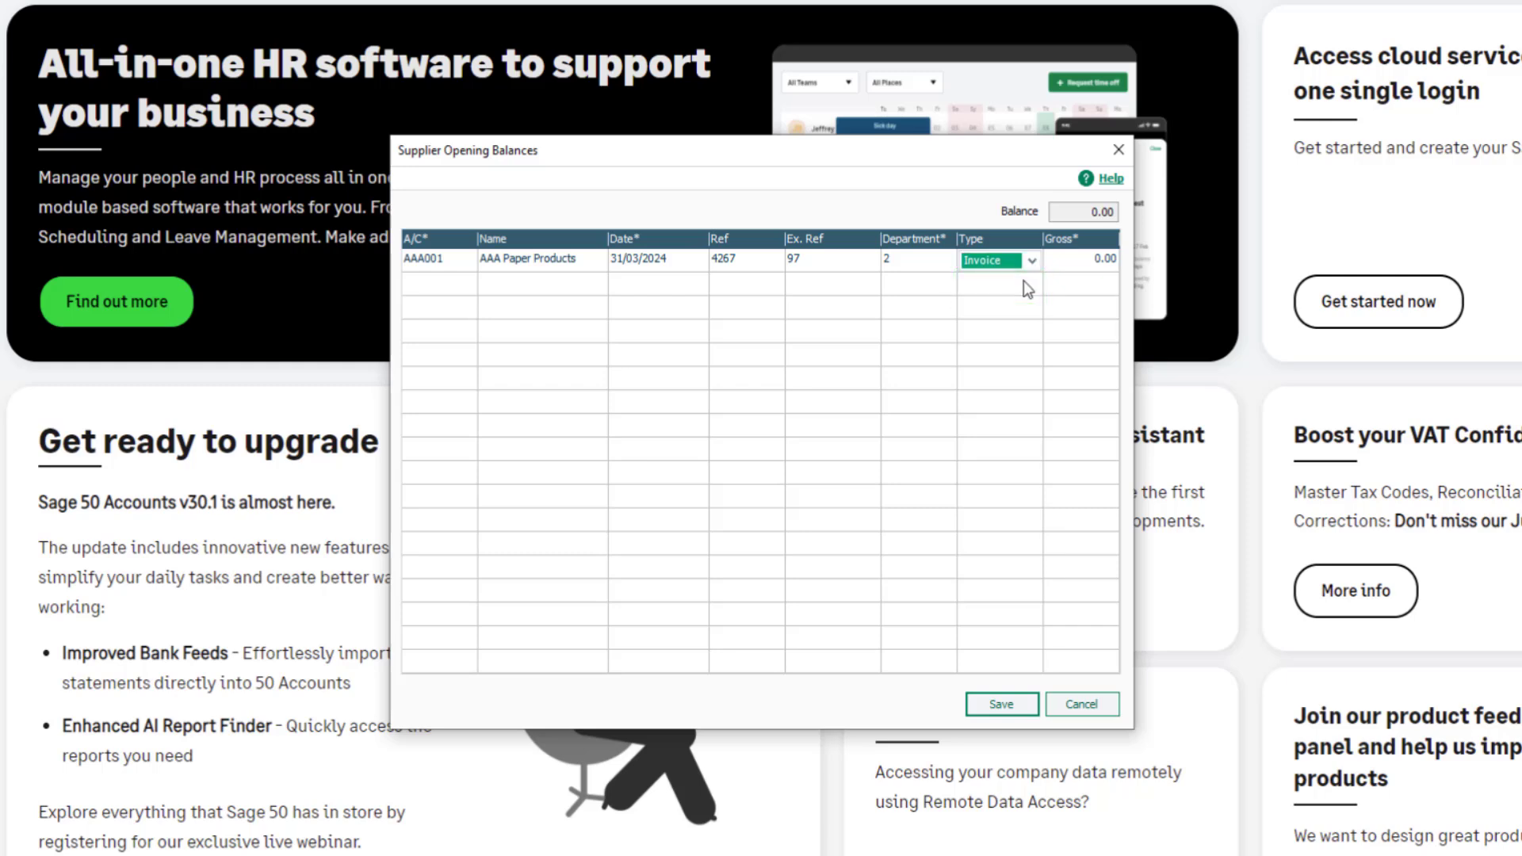
pyautogui.click(1094, 260)
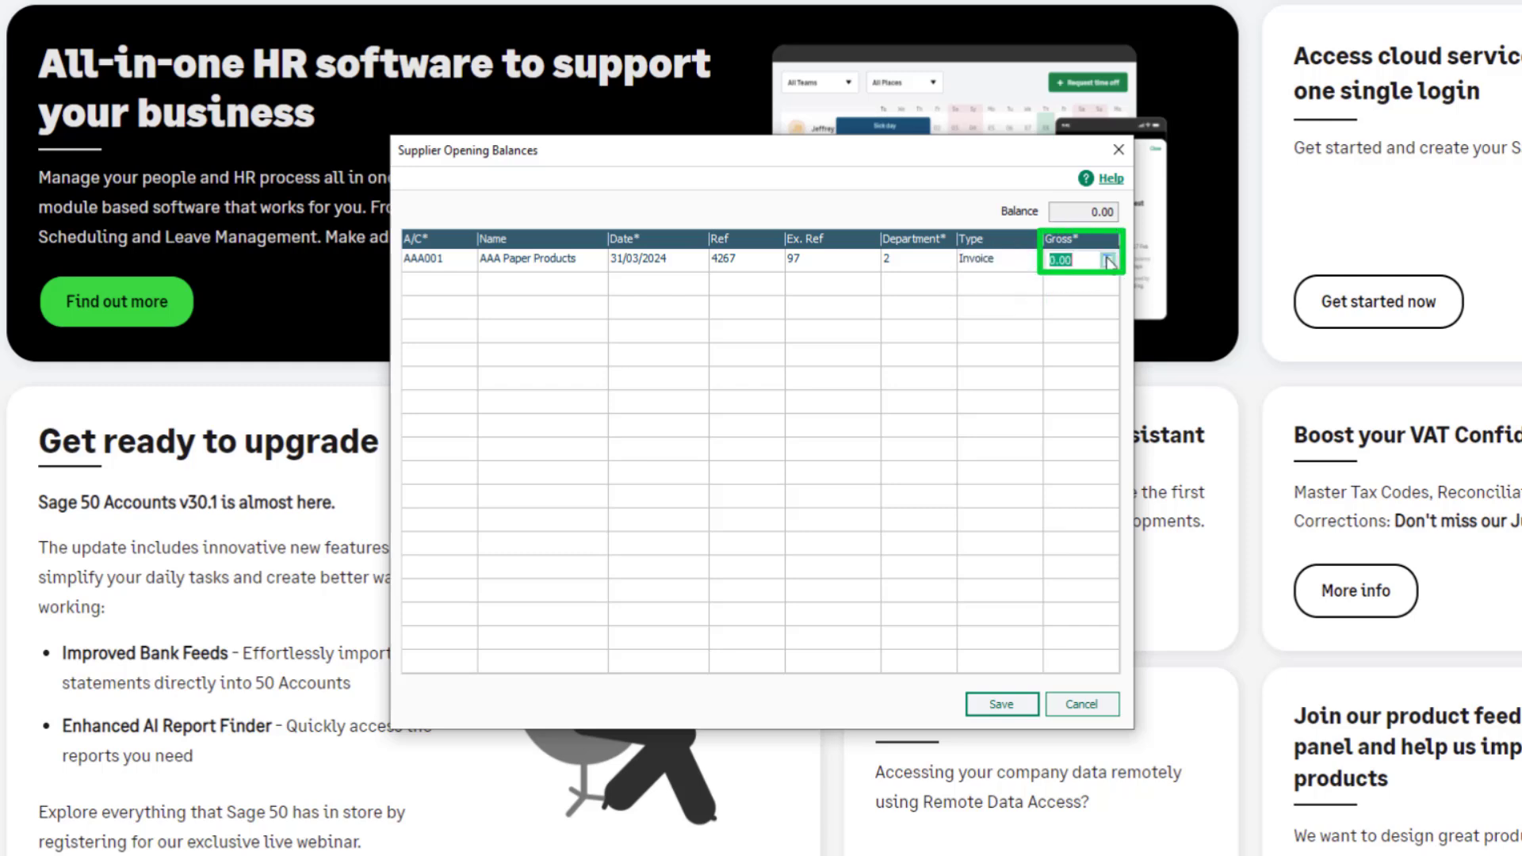
pyautogui.write('30')
pyautogui.press('Tab')
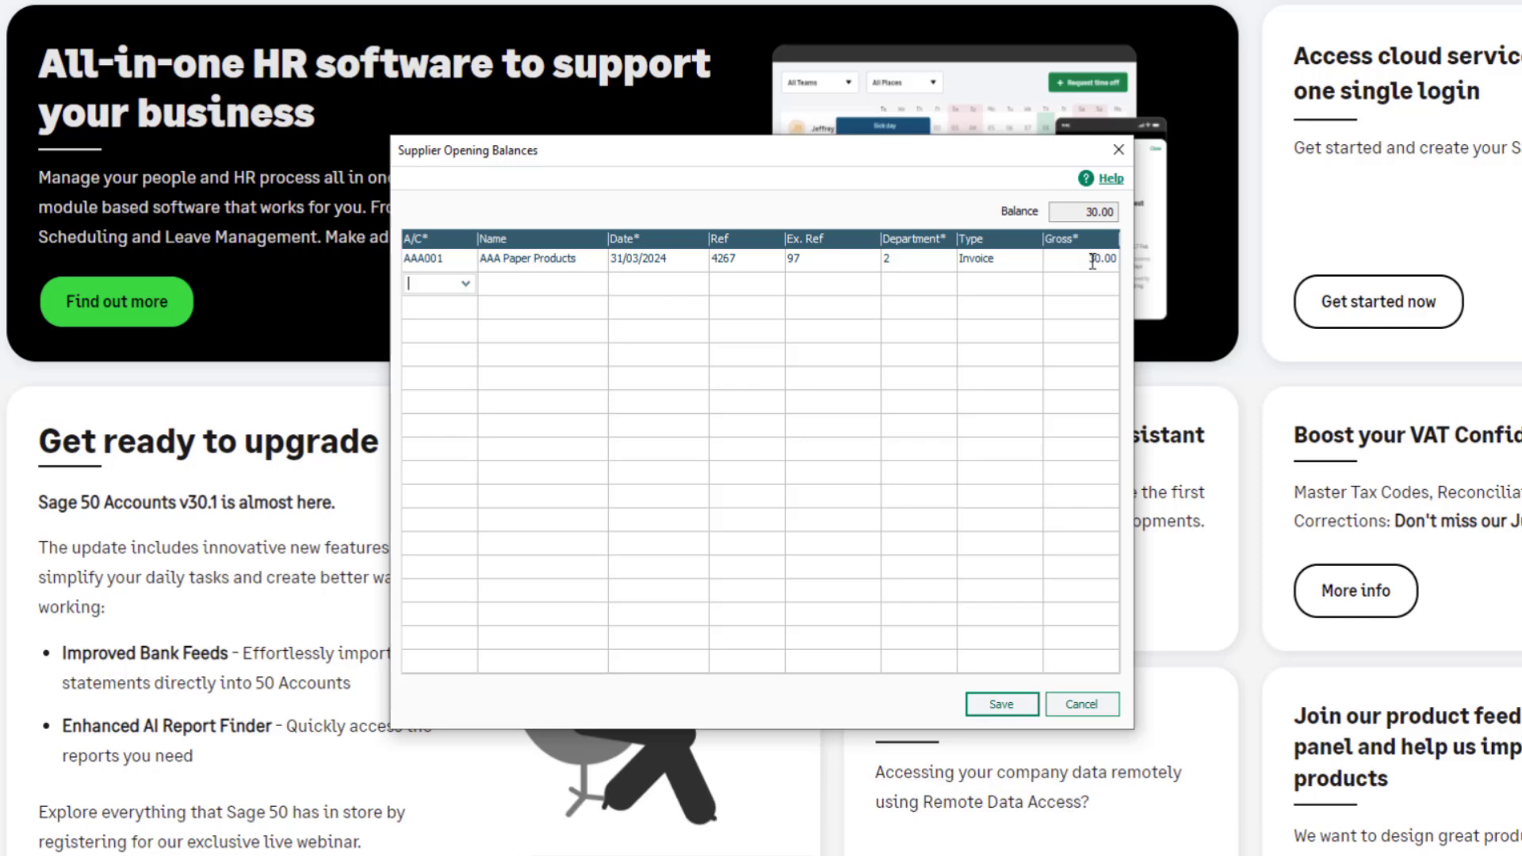
# Step: Add a line for Concept Stationery Supplies dated 14/02/2024, accepting the date outside the financial year, with reference 841
pyautogui.click(465, 284)
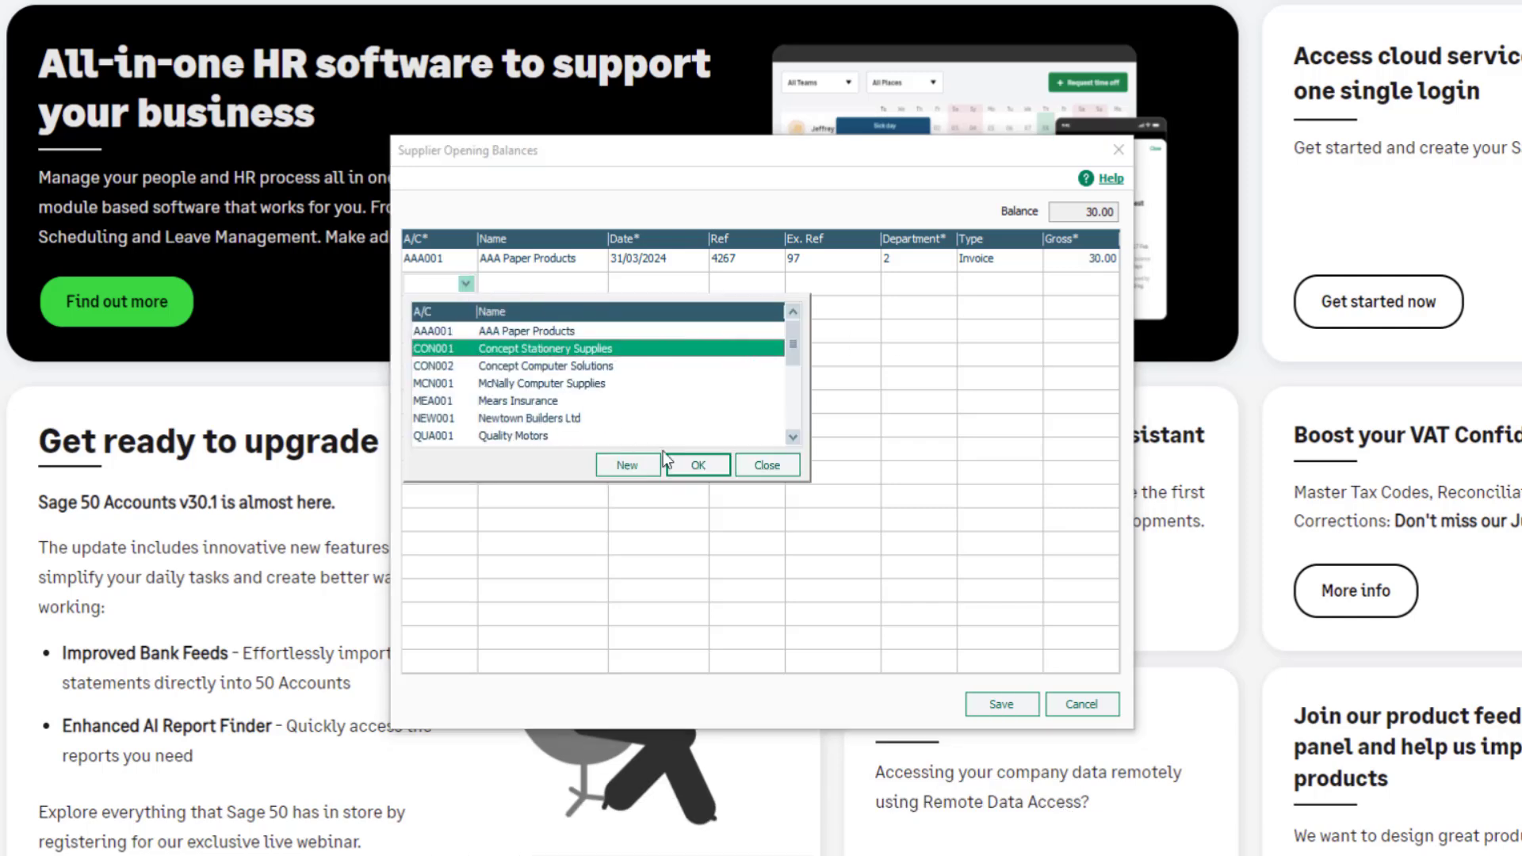
pyautogui.click(698, 465)
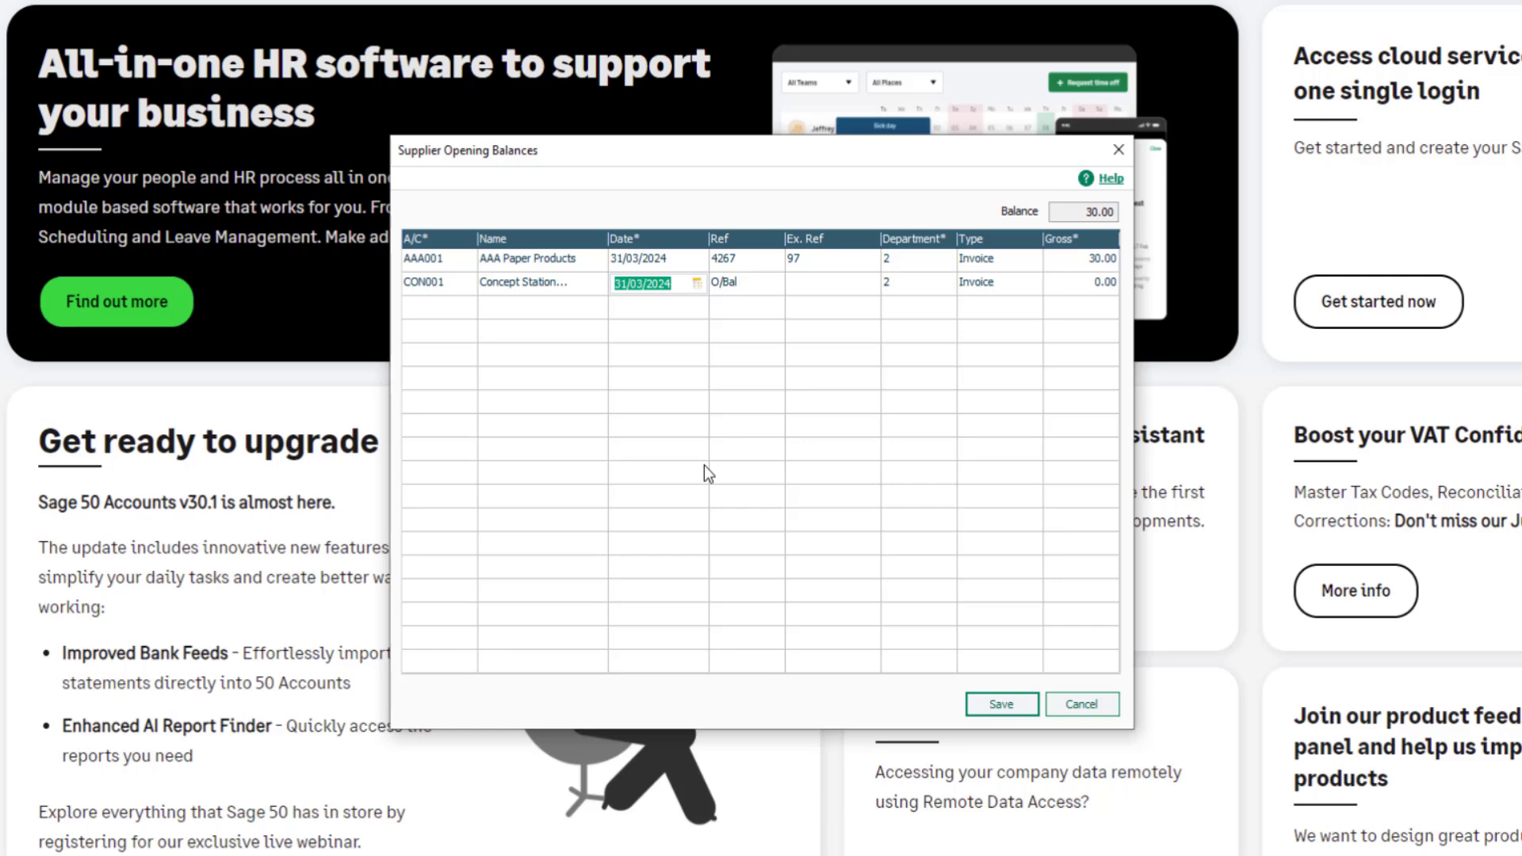
pyautogui.write('14/02/2024')
pyautogui.click(760, 288)
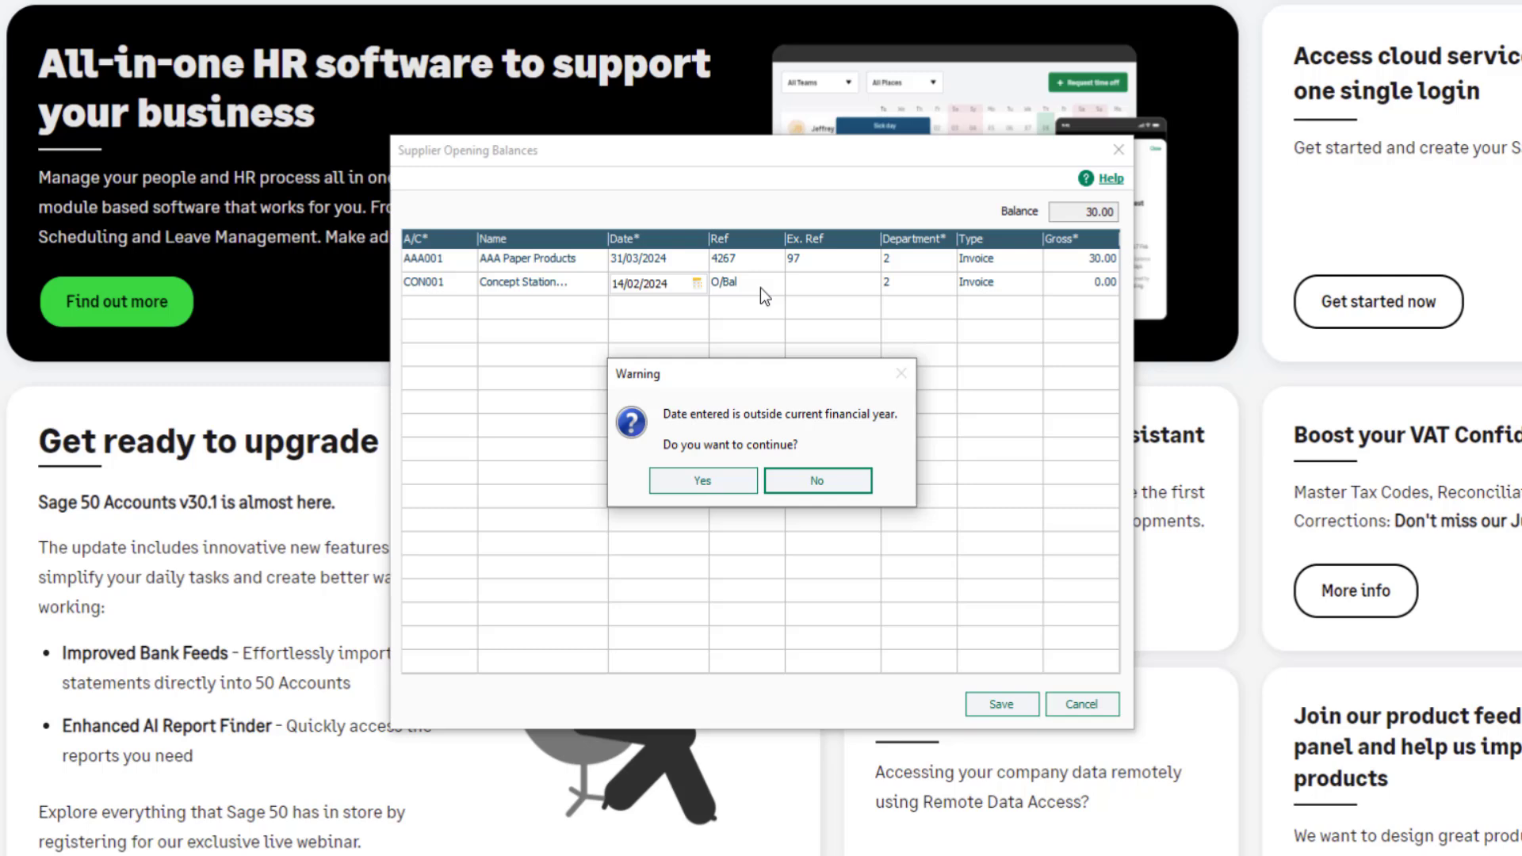
pyautogui.click(702, 479)
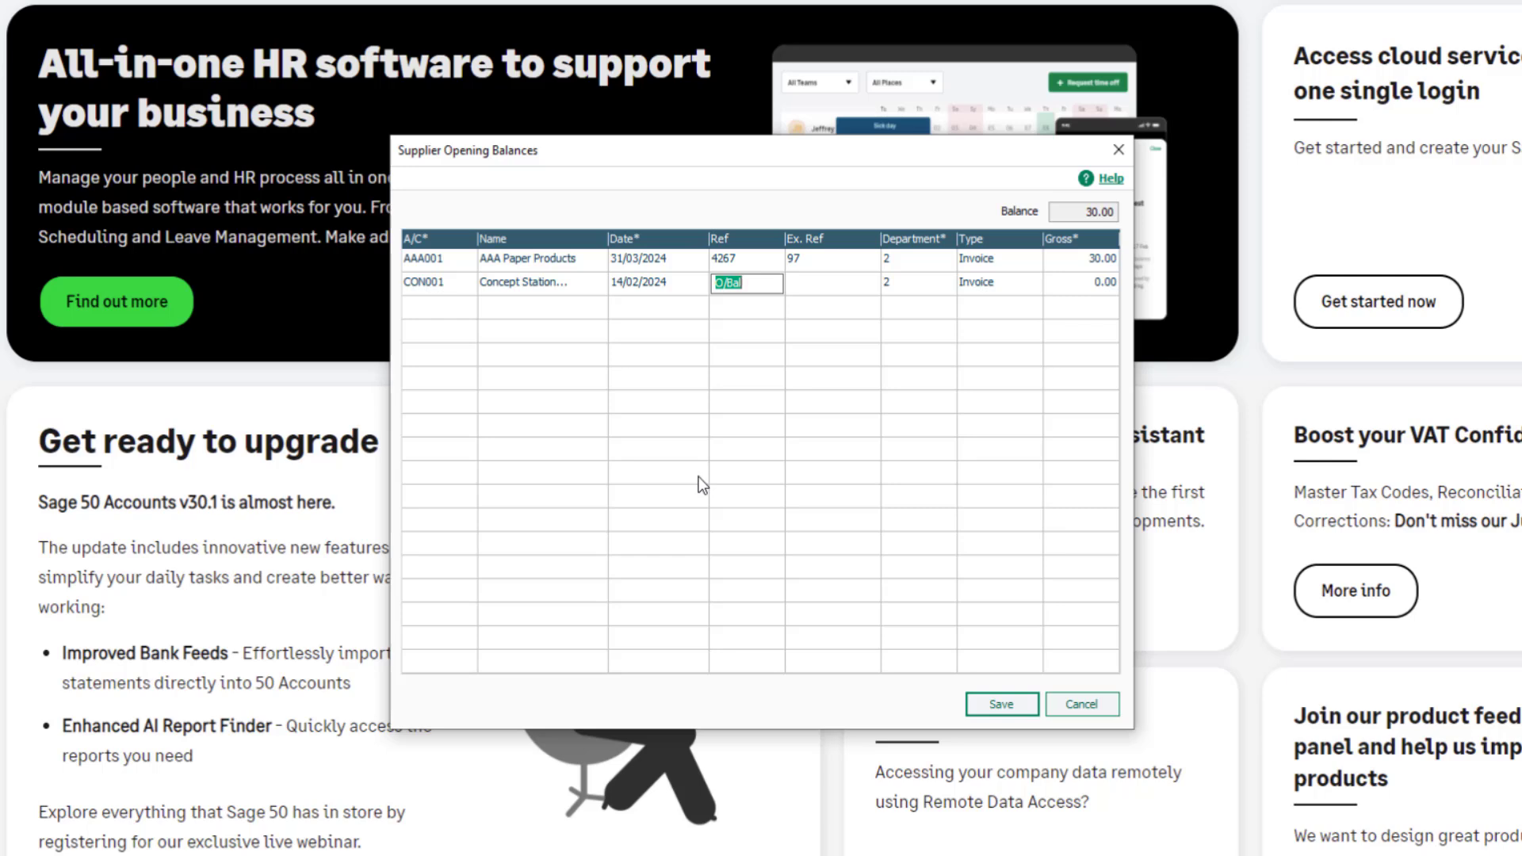
pyautogui.write('841')
pyautogui.click(840, 284)
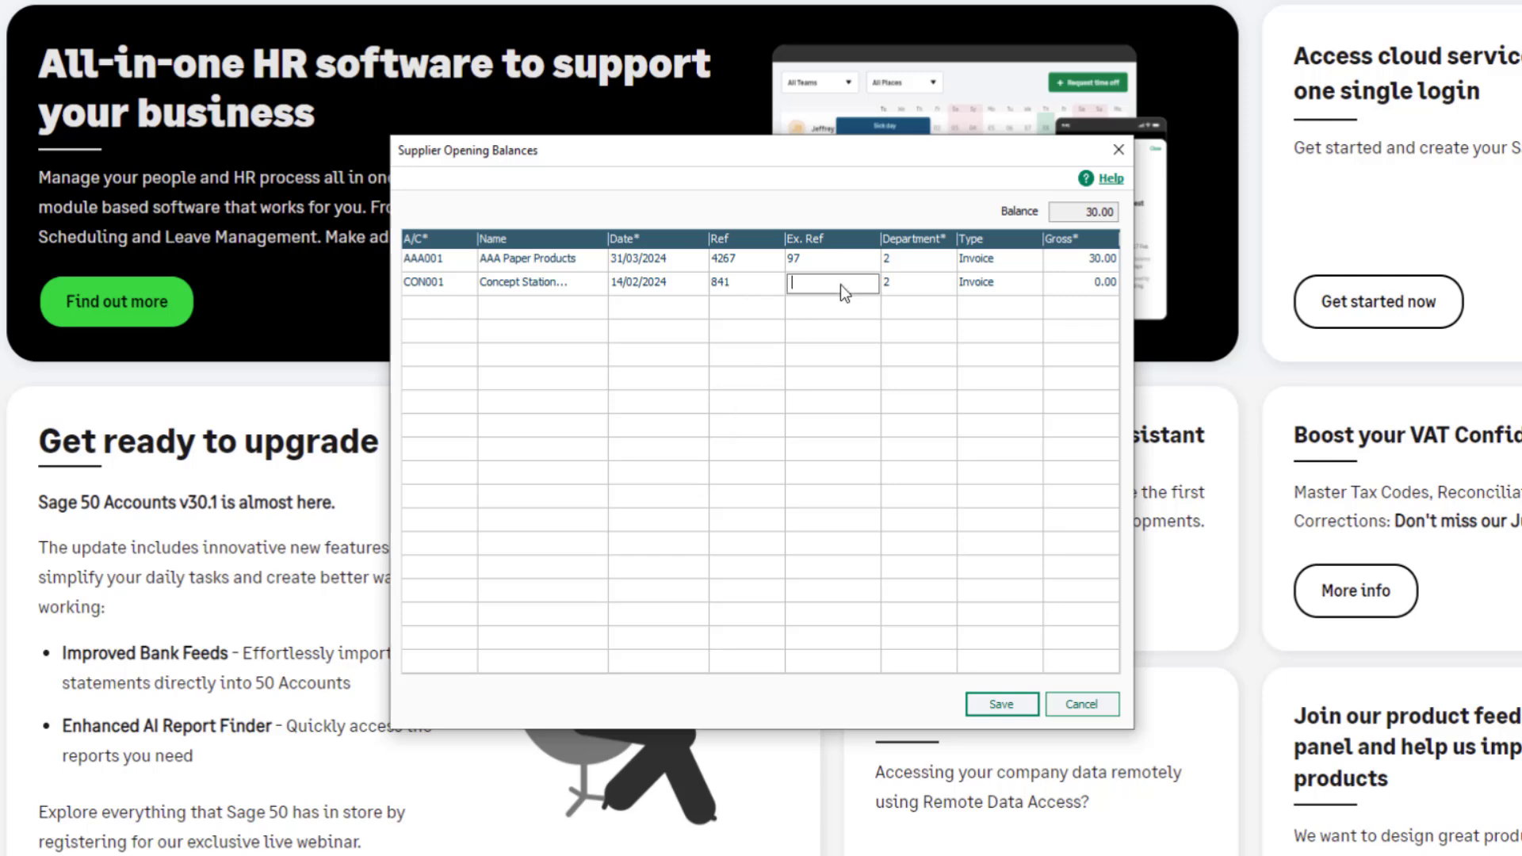
# Step: Set the line with reference 841 to type Invoice with a gross amount of 720.00
pyautogui.click(924, 284)
pyautogui.click(1006, 290)
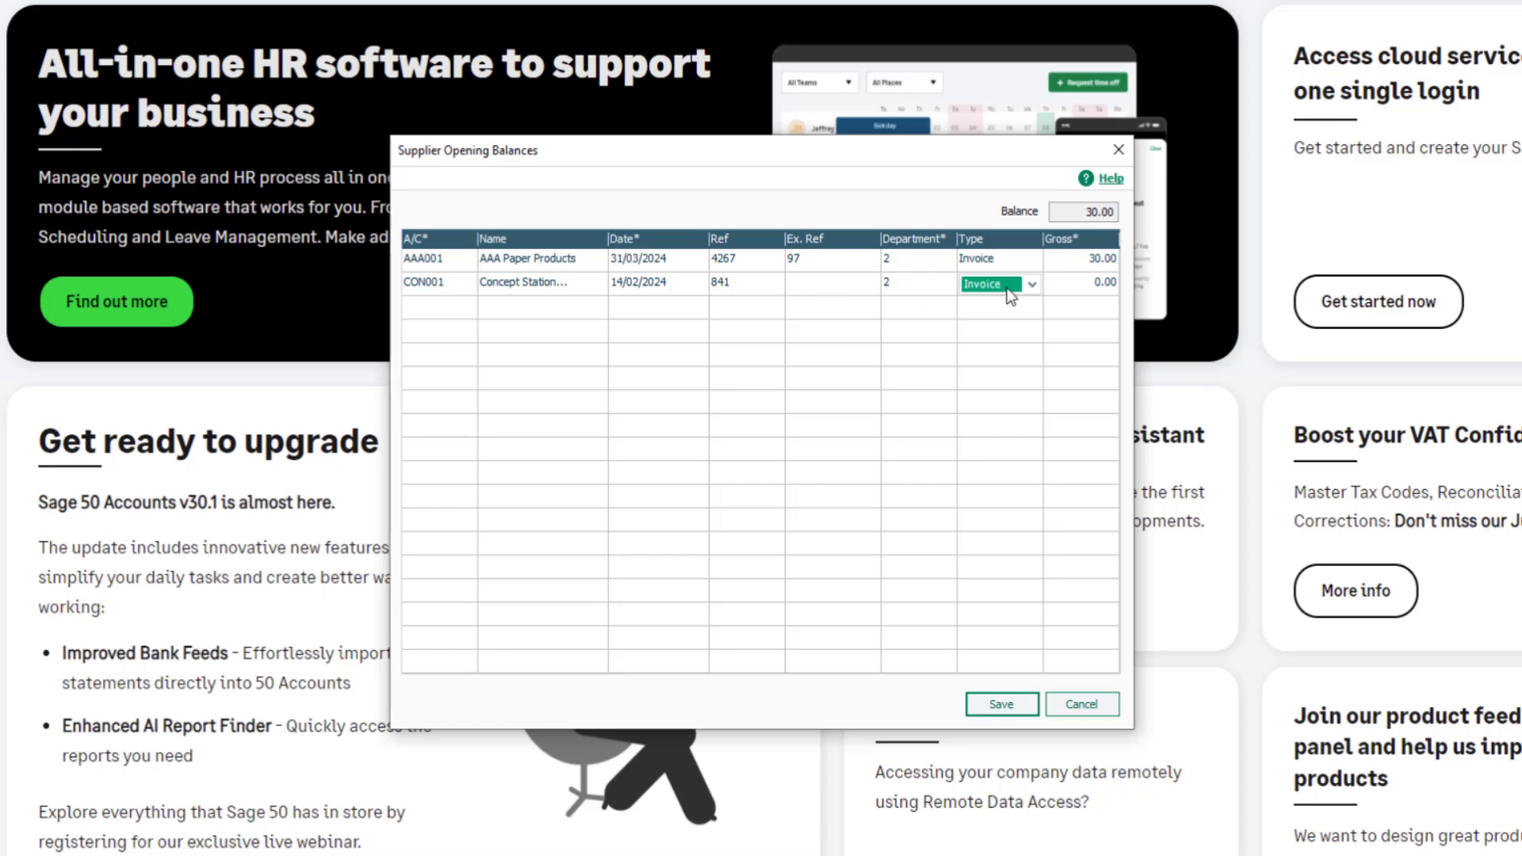
pyautogui.click(1032, 284)
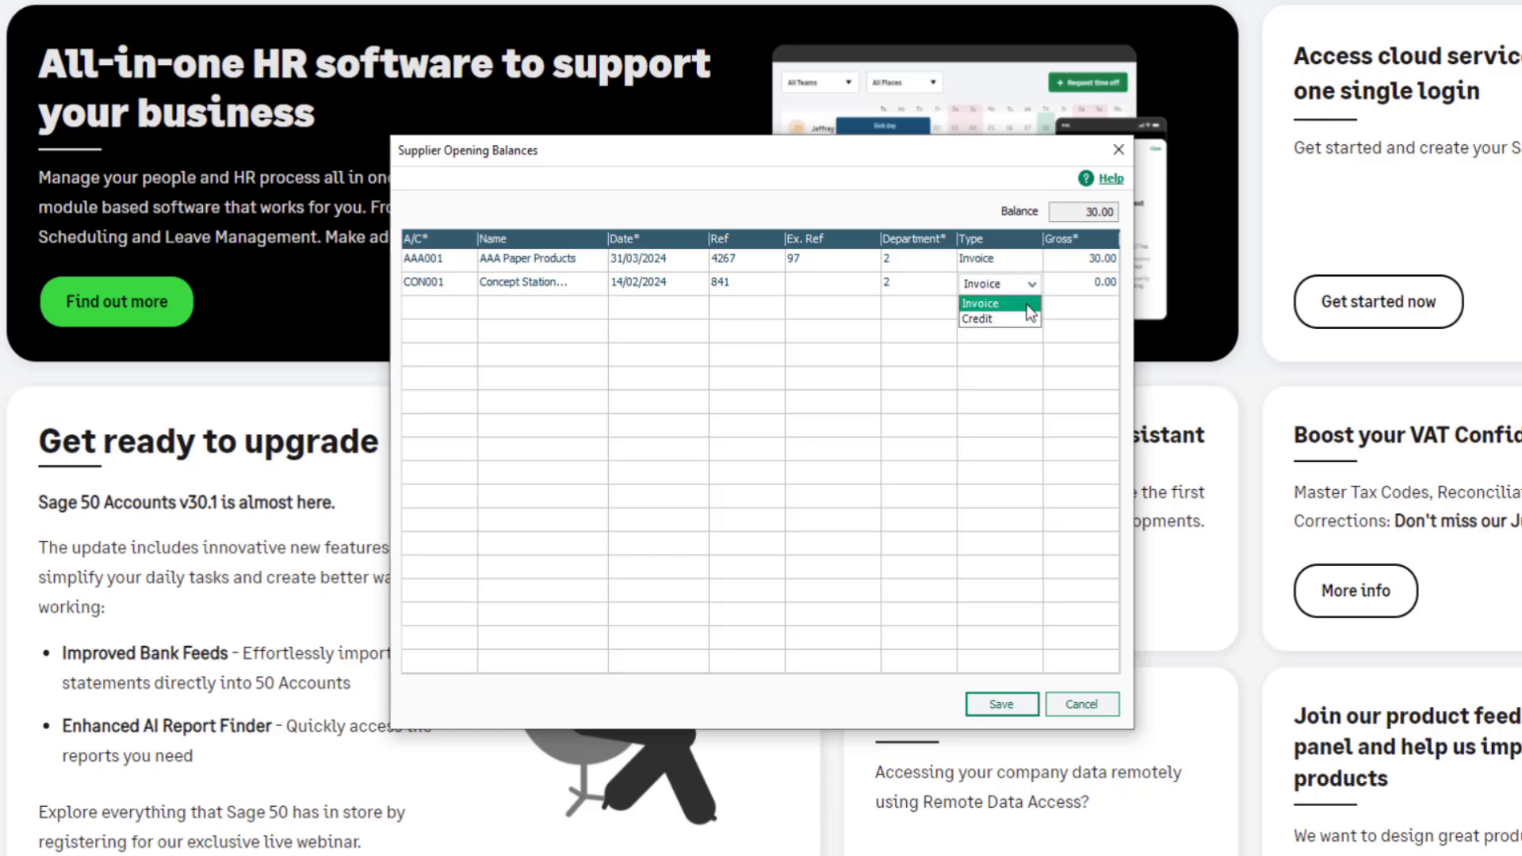
pyautogui.click(1028, 305)
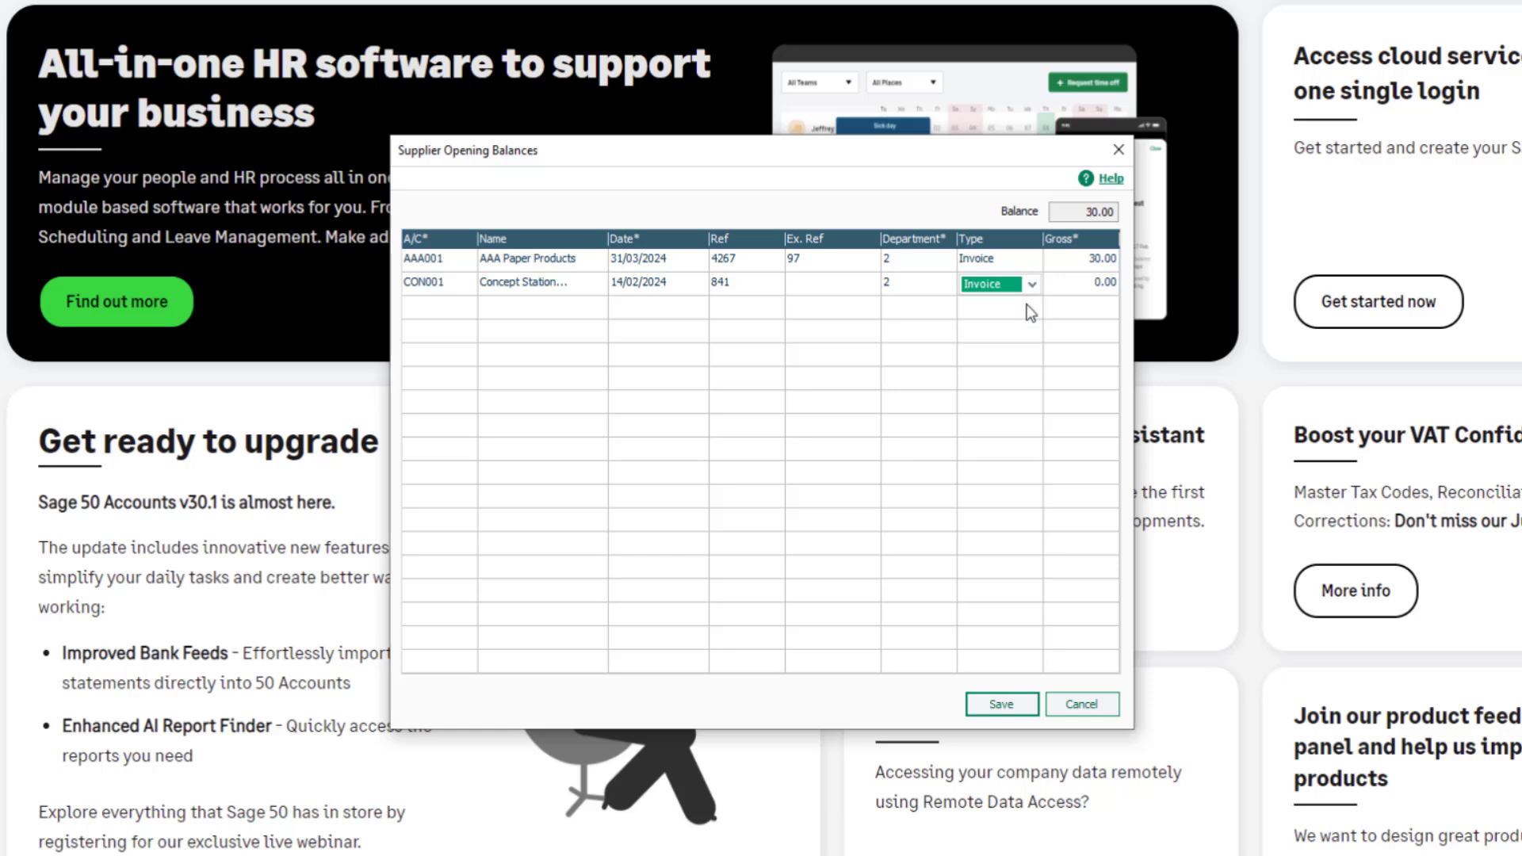
pyautogui.click(1079, 286)
pyautogui.write('720')
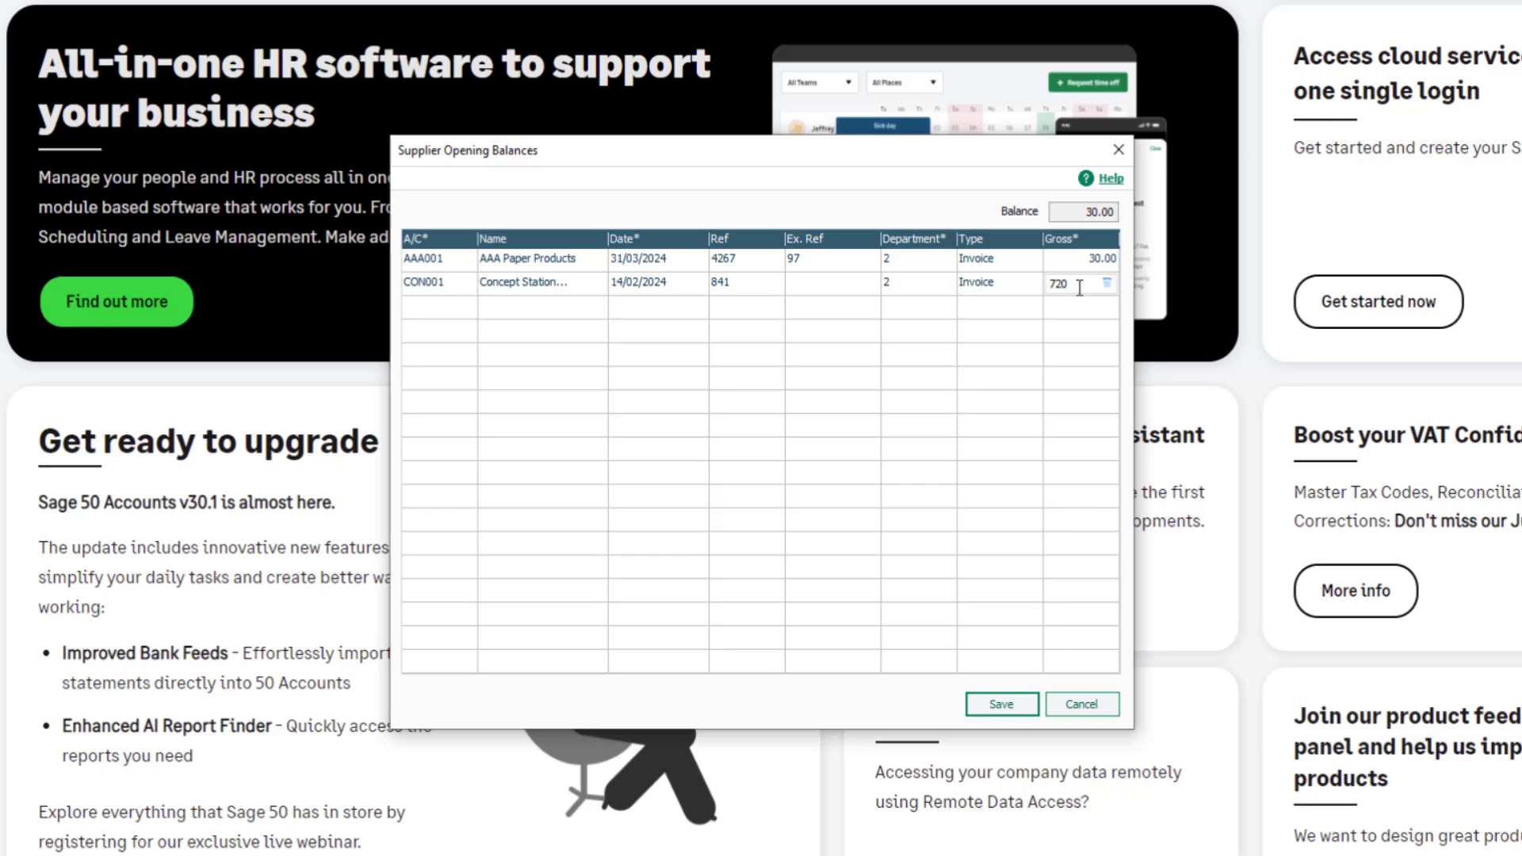
pyautogui.press('Tab')
# Step: Add another line for Concept Stationery Supplies dated 20/03/2024 with reference C-507
pyautogui.click(466, 307)
pyautogui.click(488, 374)
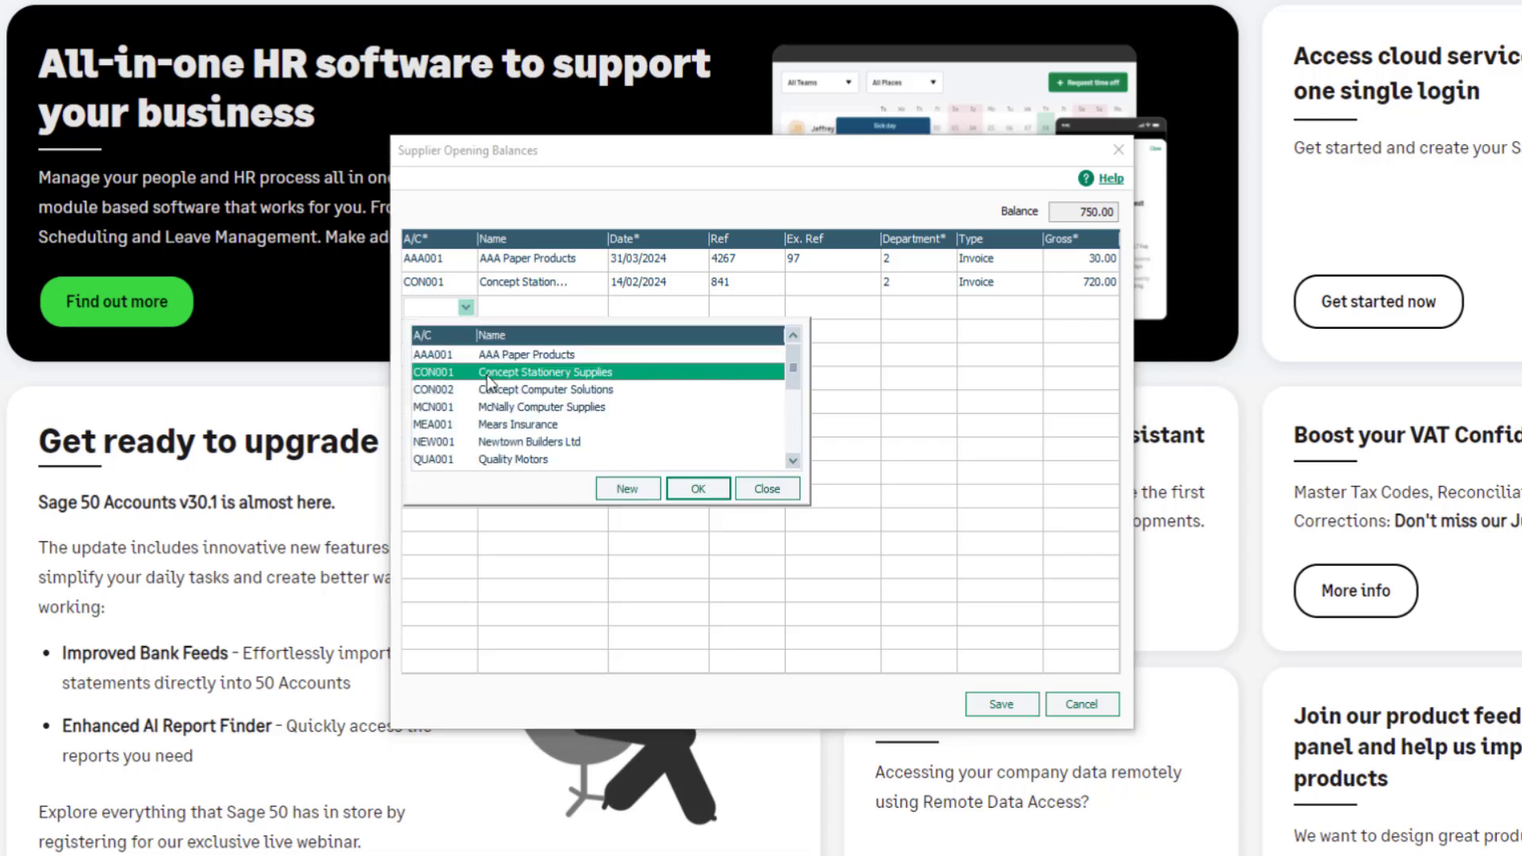
pyautogui.click(687, 487)
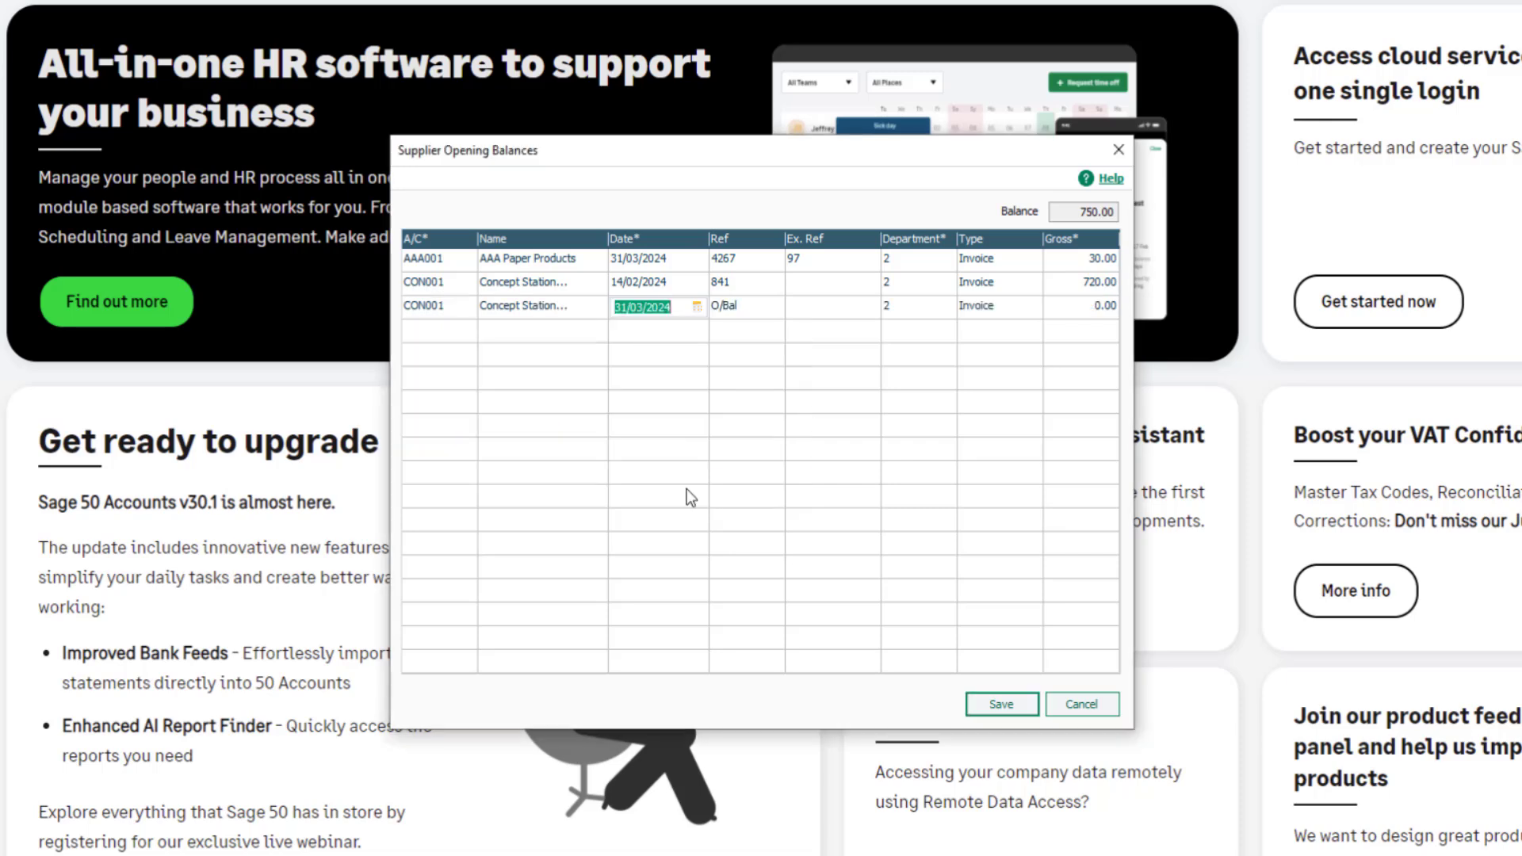
pyautogui.write('20/03/2024')
pyautogui.press('Tab')
pyautogui.click(686, 488)
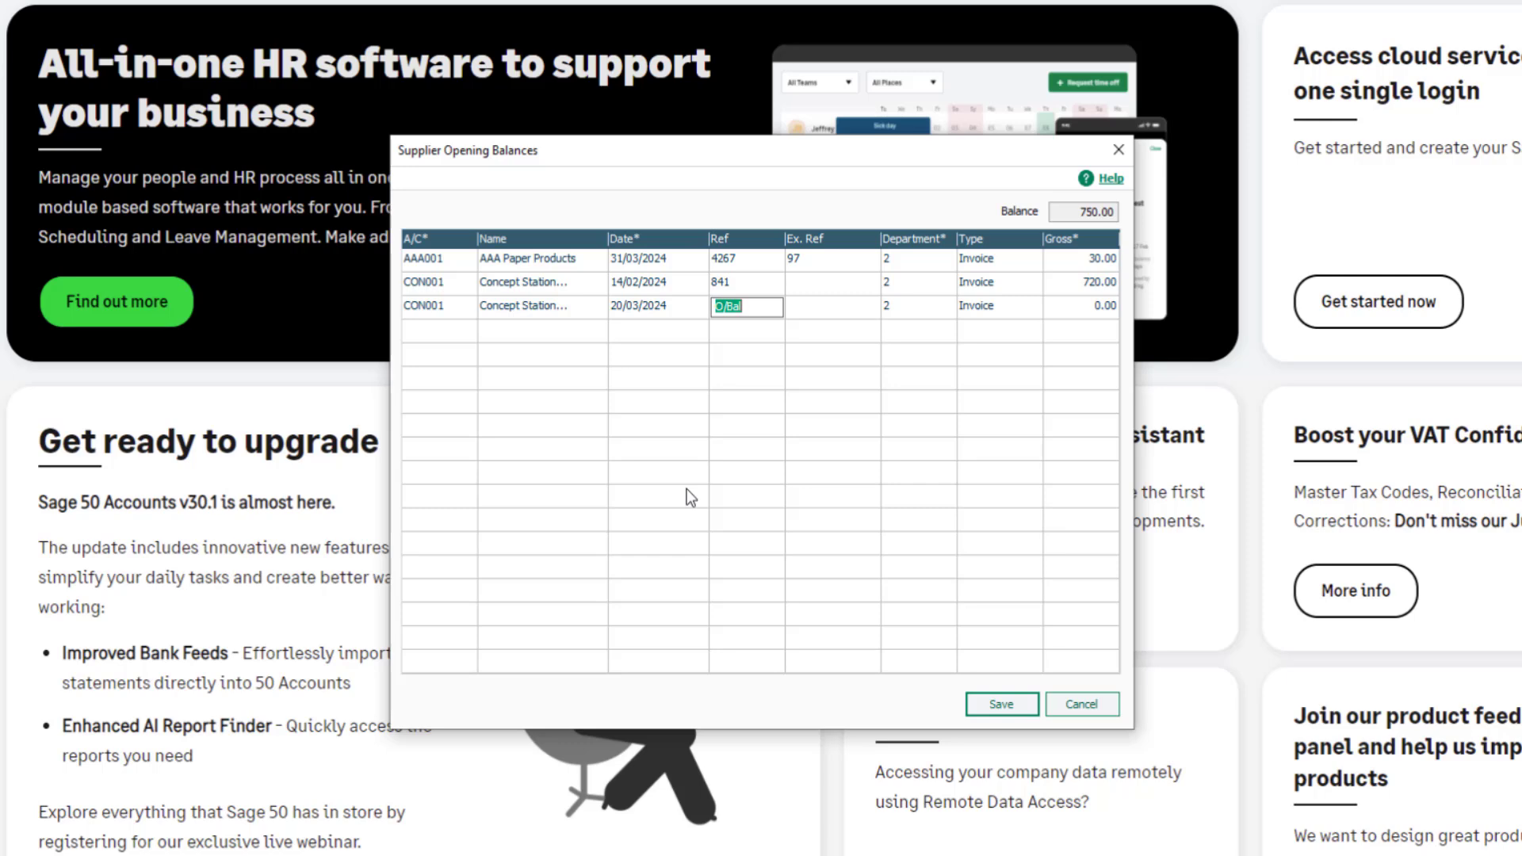
pyautogui.write('C-507')
pyautogui.click(855, 312)
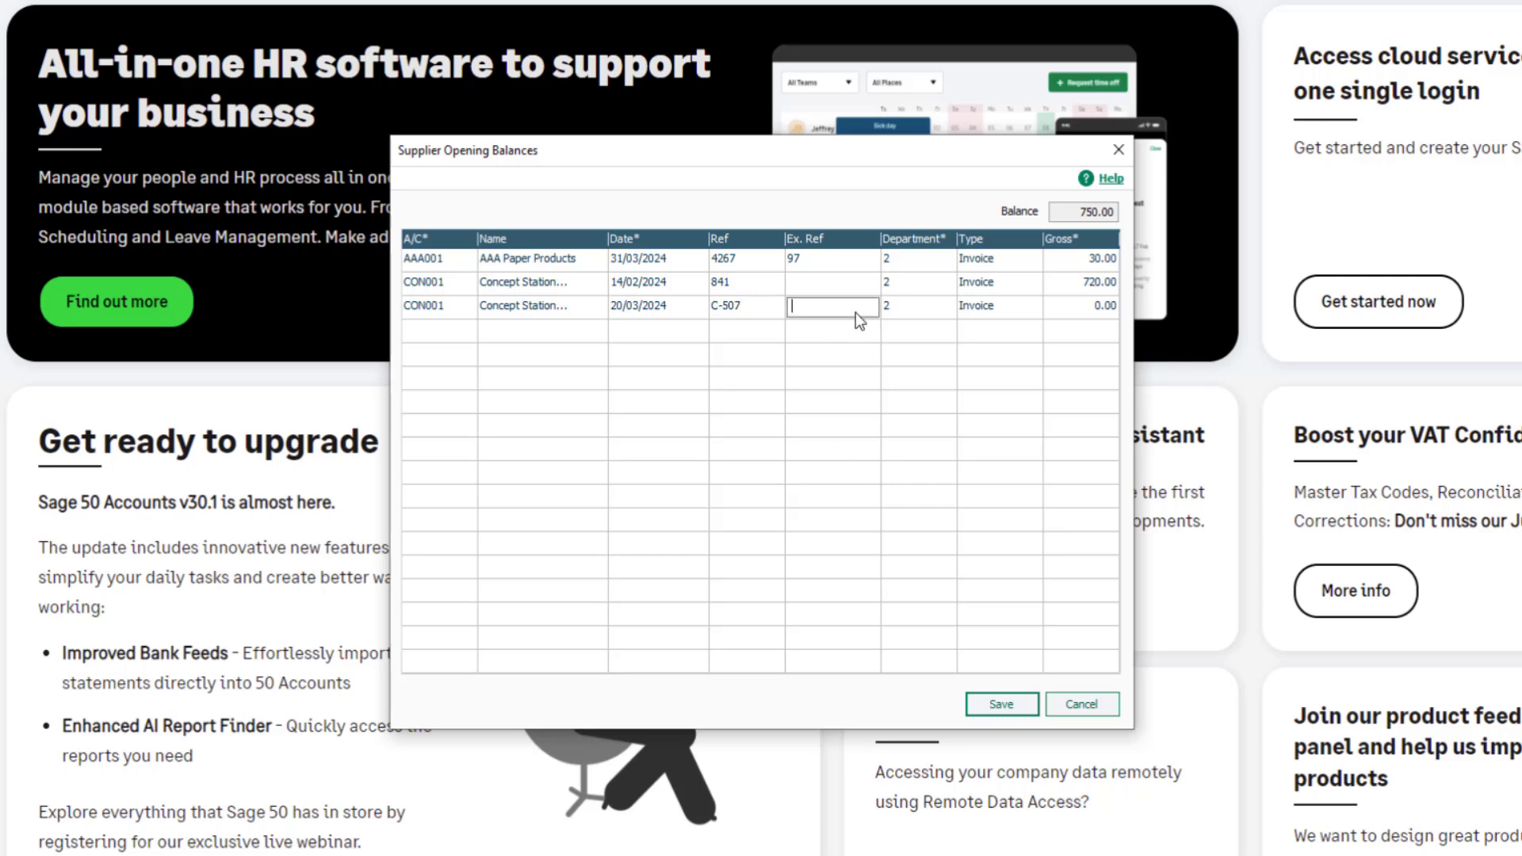
# Step: Set the C-507 line to type Credit with a gross amount of 60.00, and save the supplier opening balances
pyautogui.click(929, 313)
pyautogui.click(1019, 314)
pyautogui.click(1033, 309)
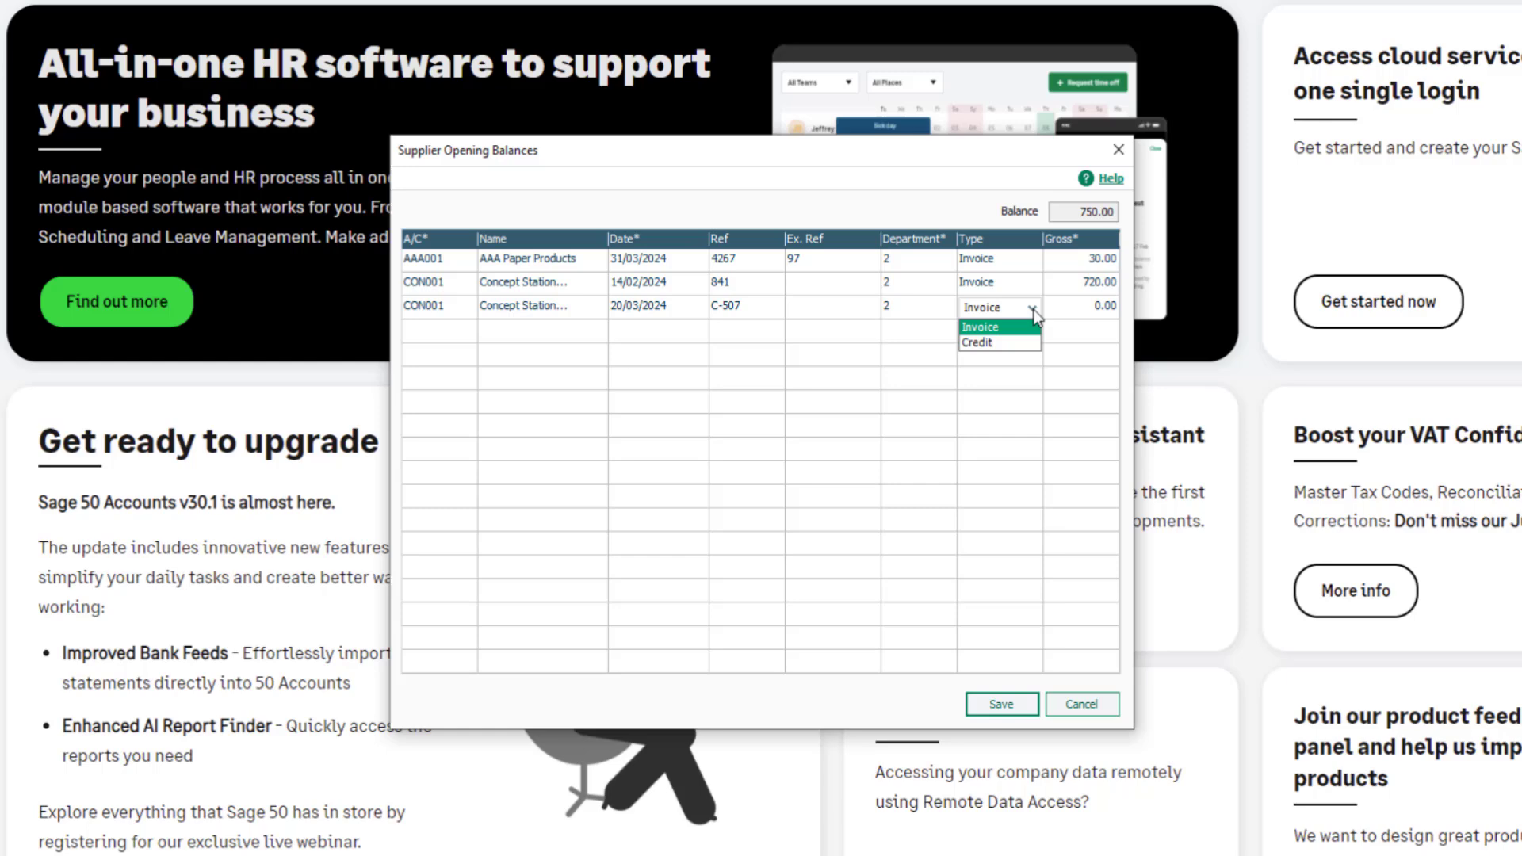
pyautogui.click(1023, 349)
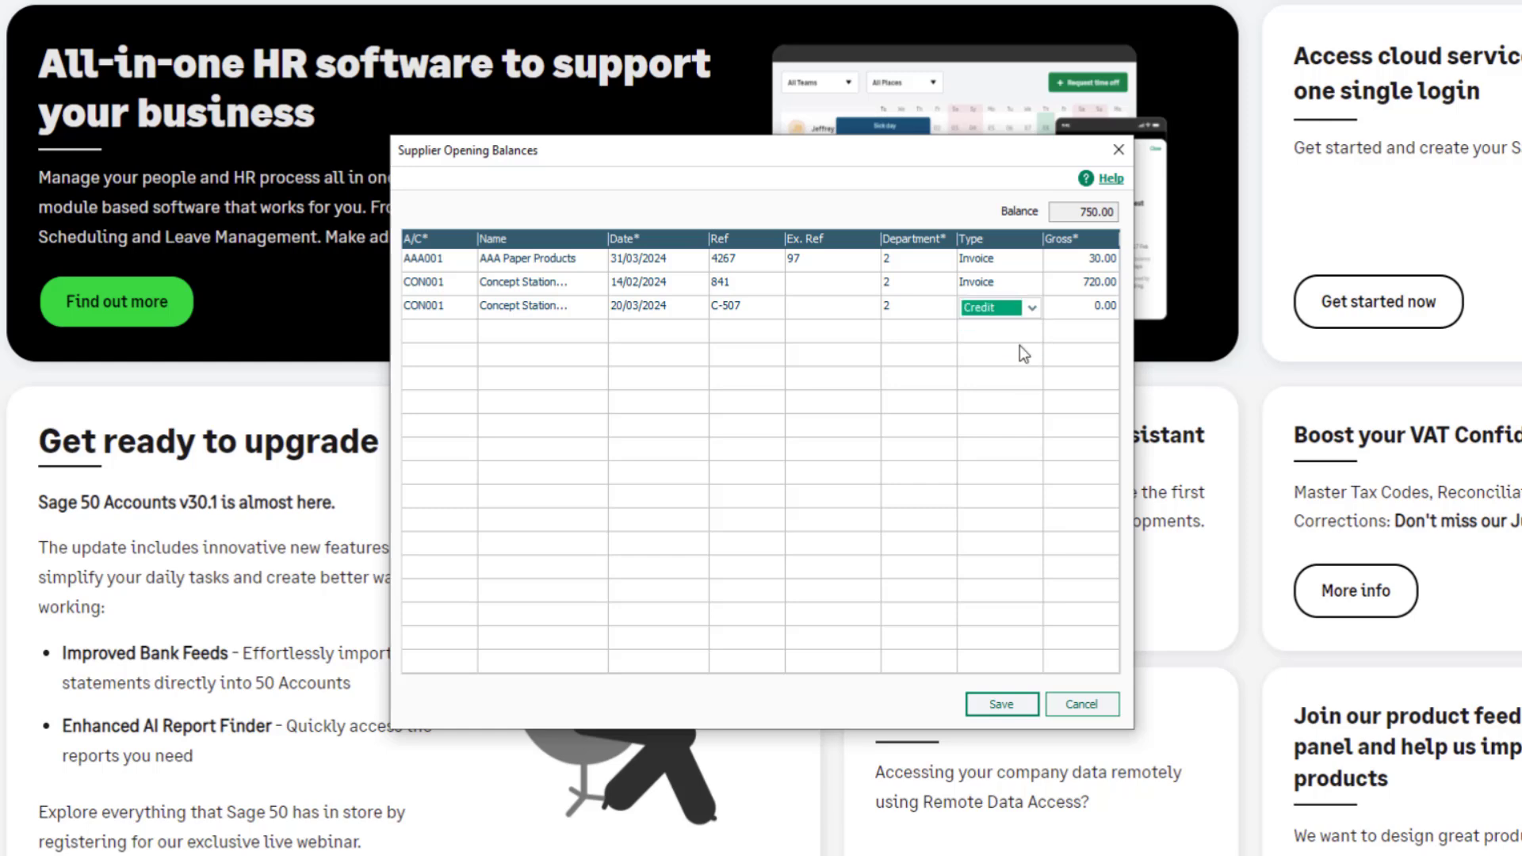
pyautogui.click(1074, 309)
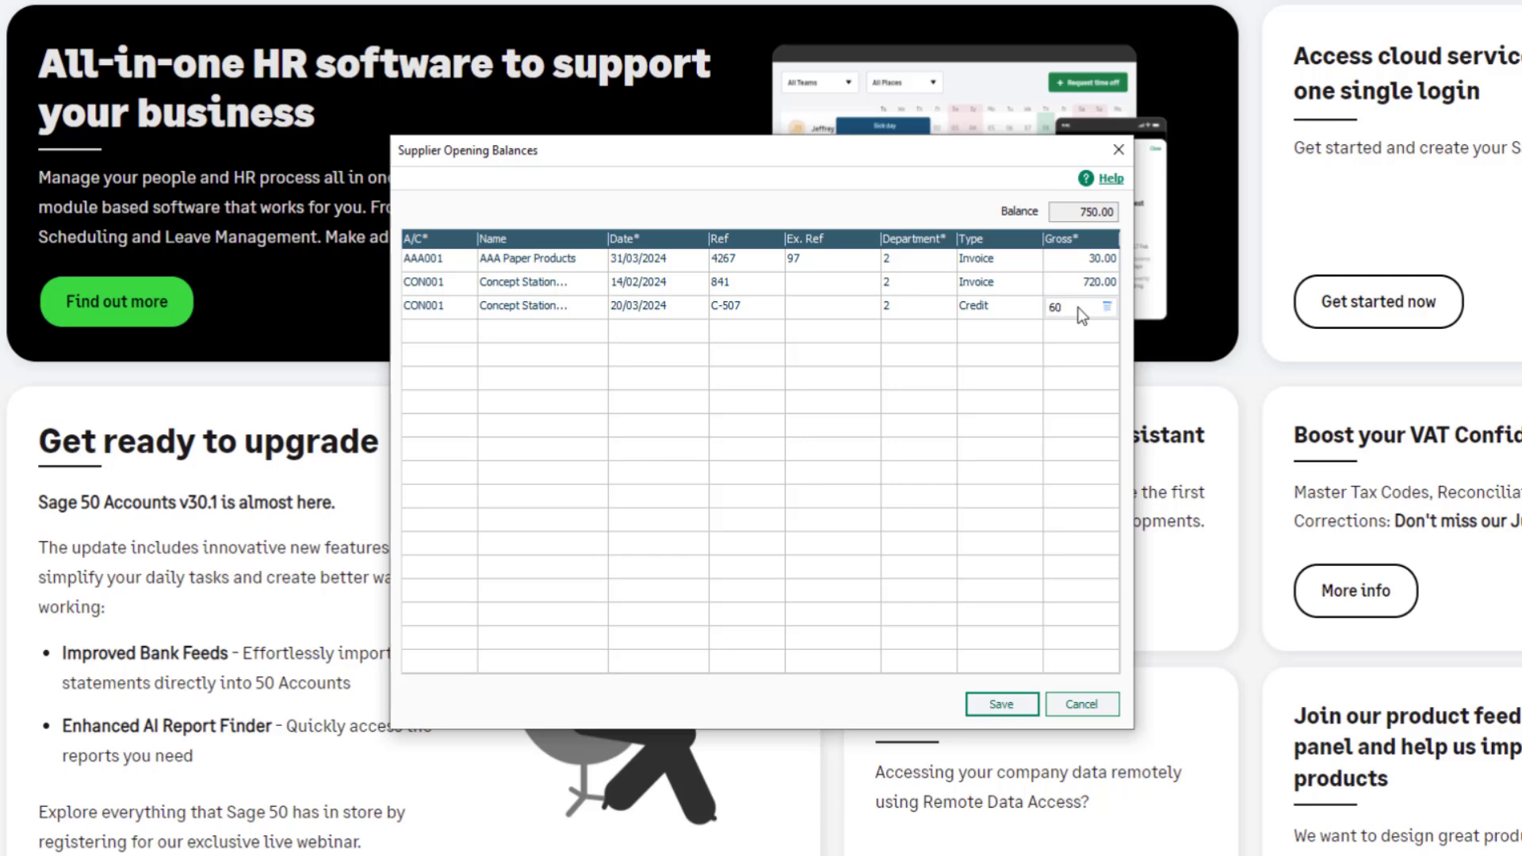
pyautogui.press('Tab')
pyautogui.click(1002, 705)
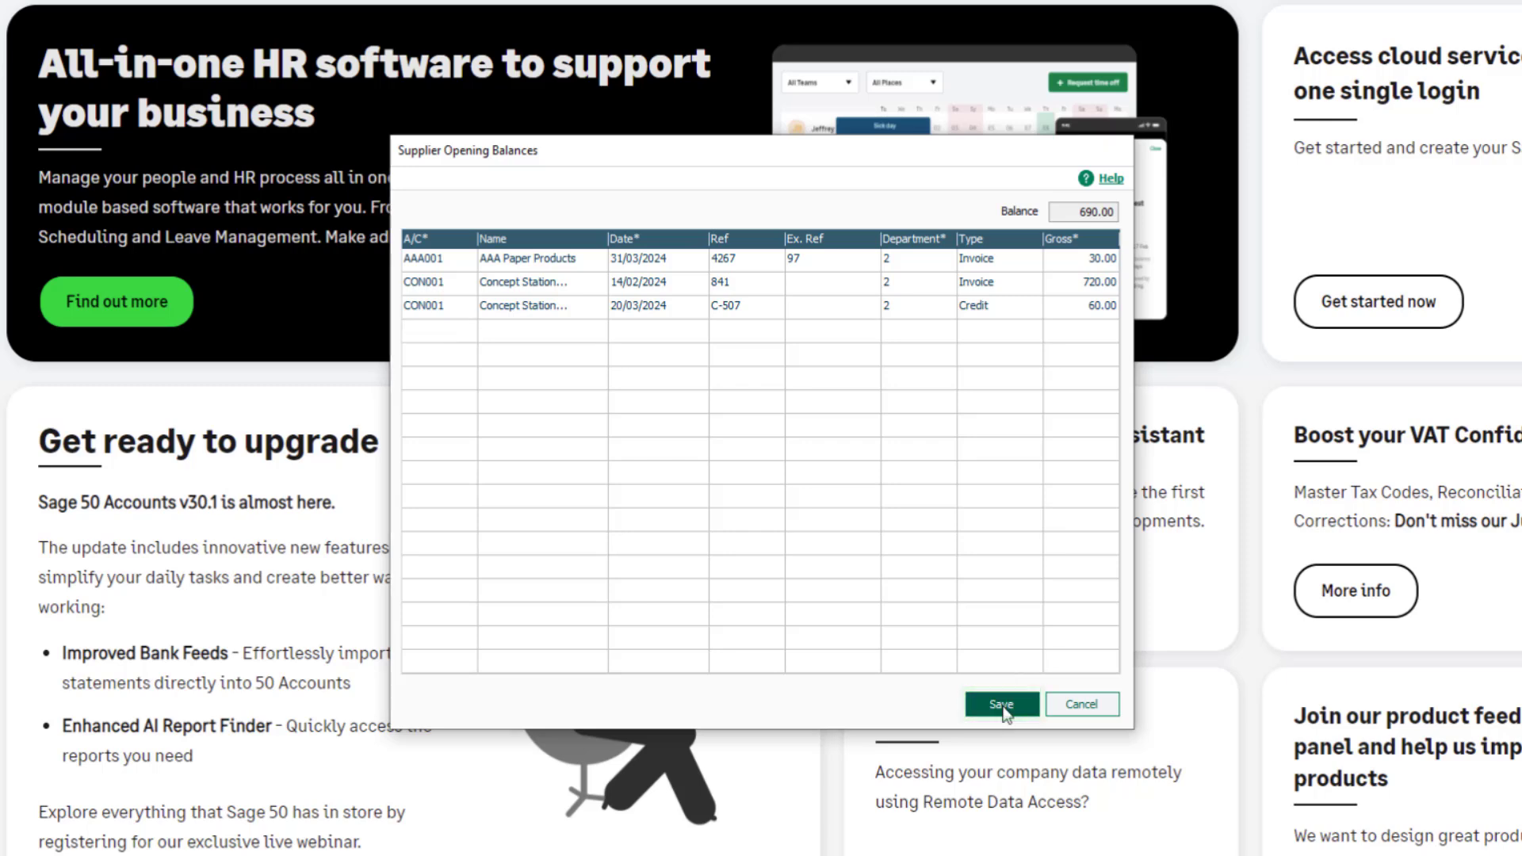